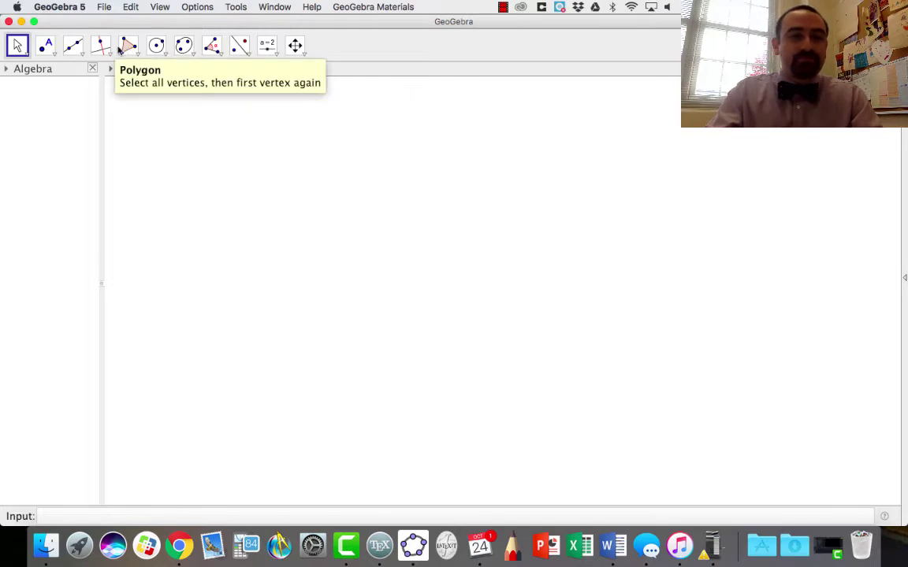
Step: Draw segments AB, AC and CB to form triangle ABC (f = 4.97, g = 6.79, h = 5.38)
click(52, 49)
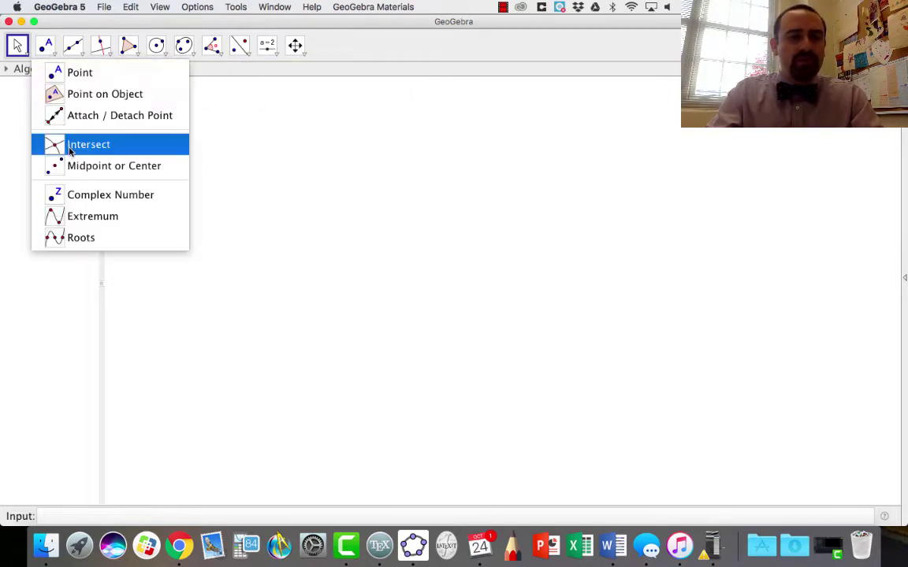
click(75, 48)
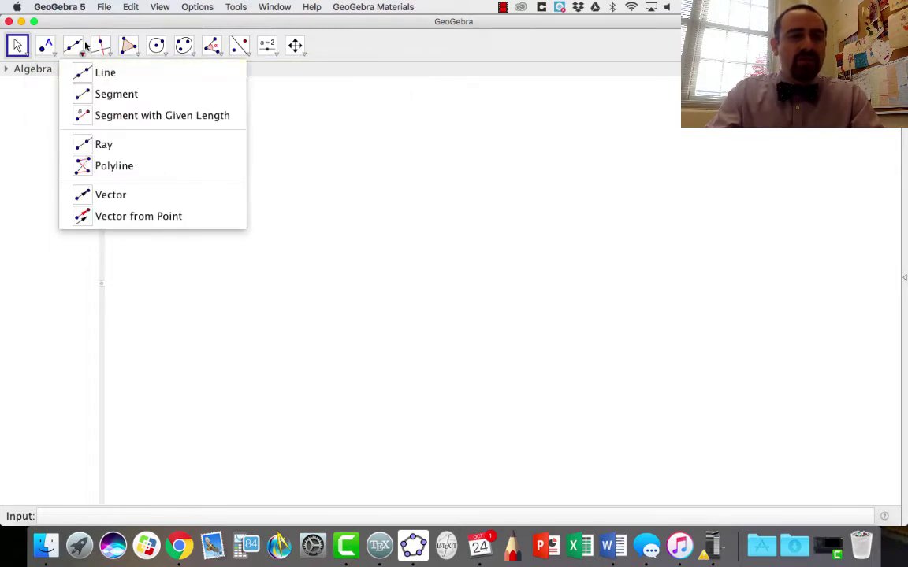
click(89, 94)
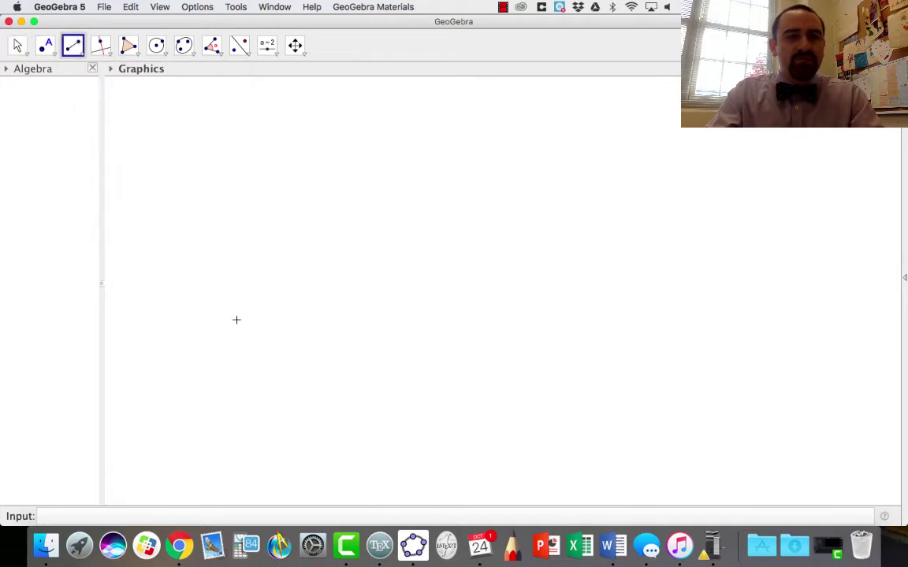
click(246, 231)
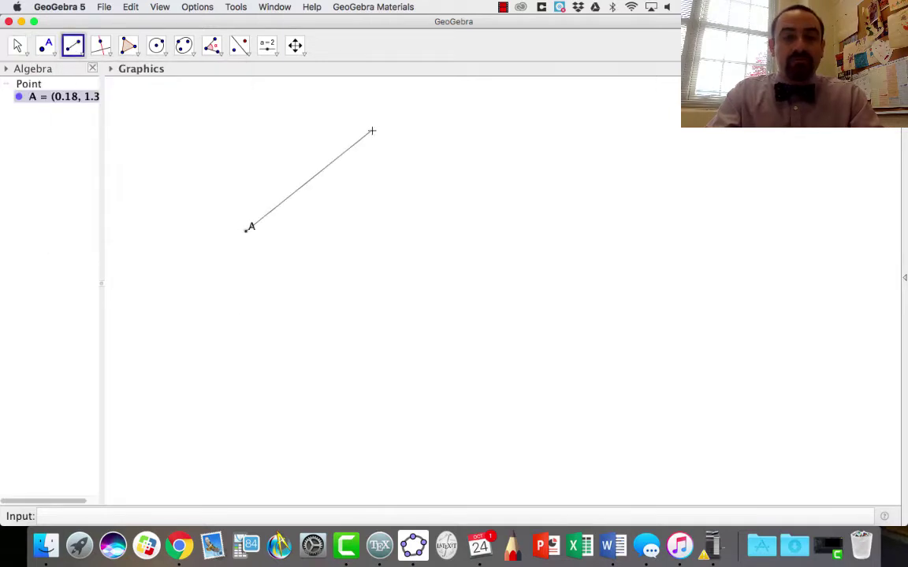
click(369, 134)
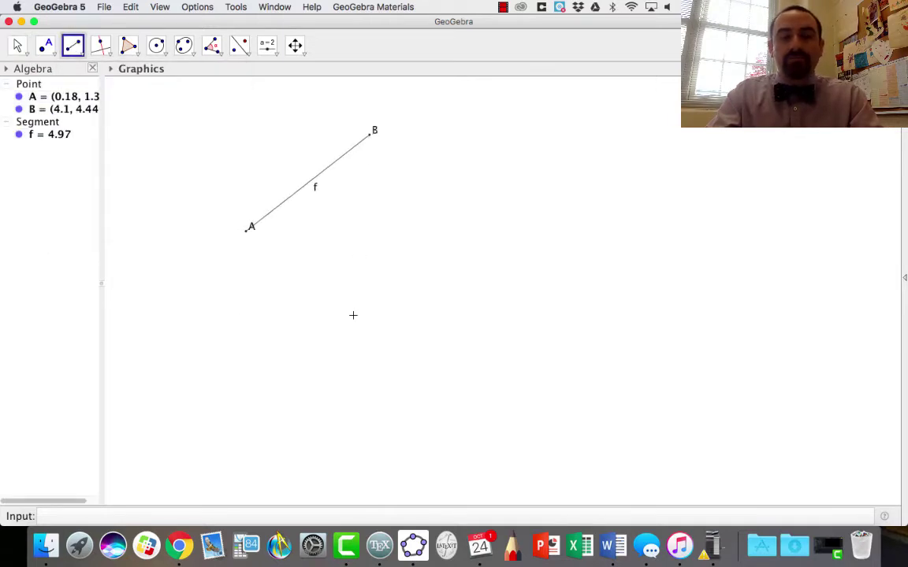
click(248, 231)
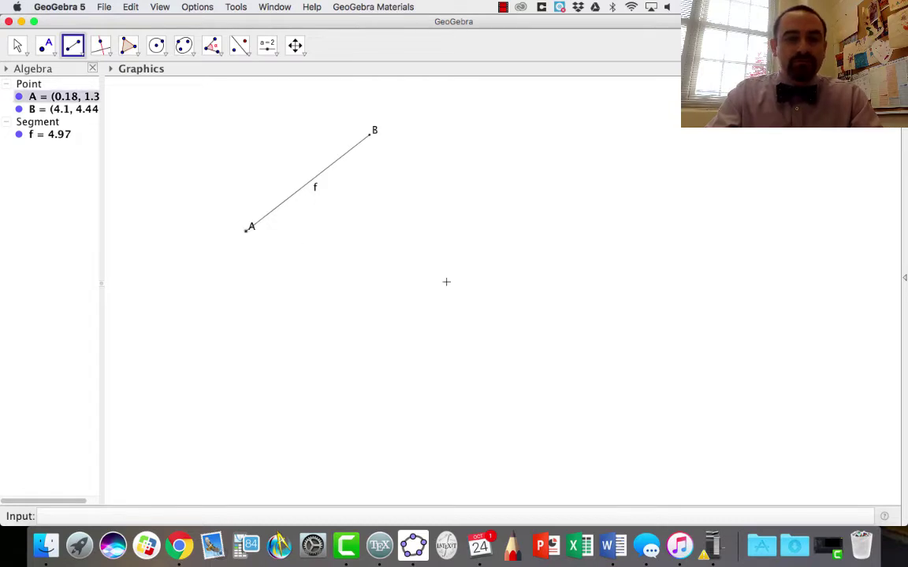
click(453, 281)
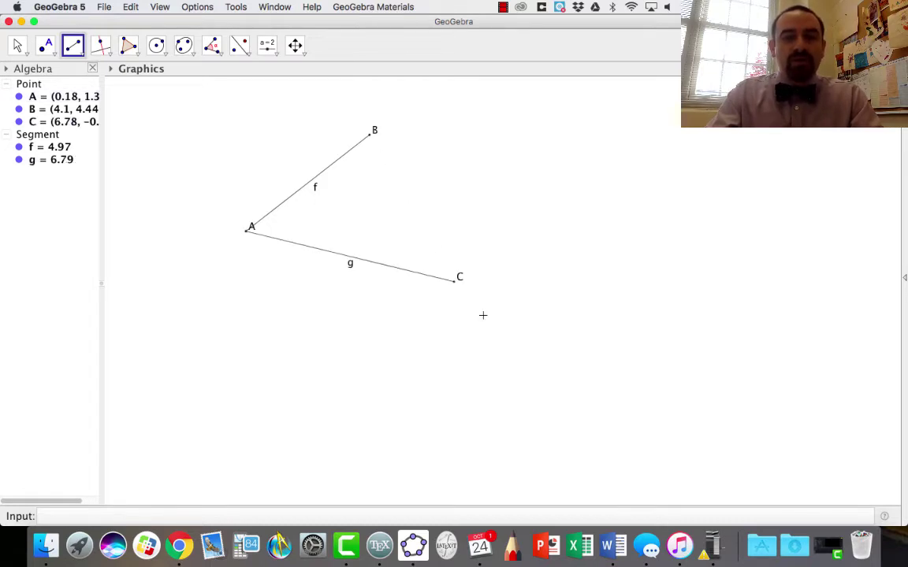
click(454, 281)
click(372, 134)
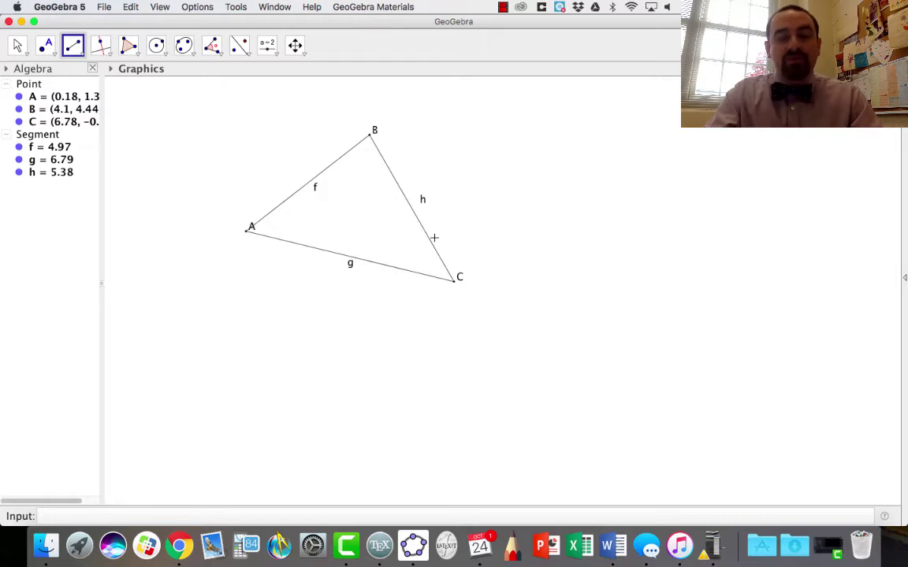
Step: Undo side h and swing point B lower around A along its fixed-length path
key(super+z)
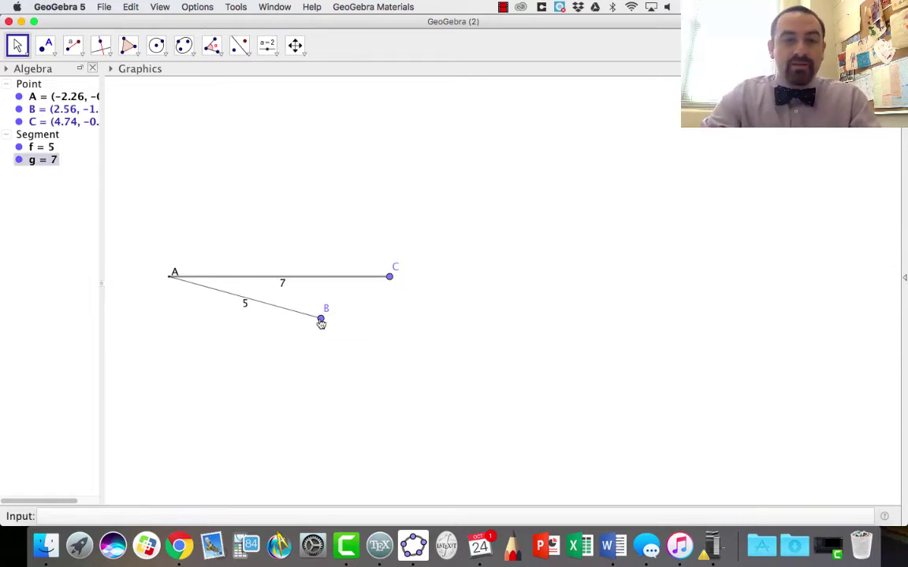
drag(320, 320, 320, 361)
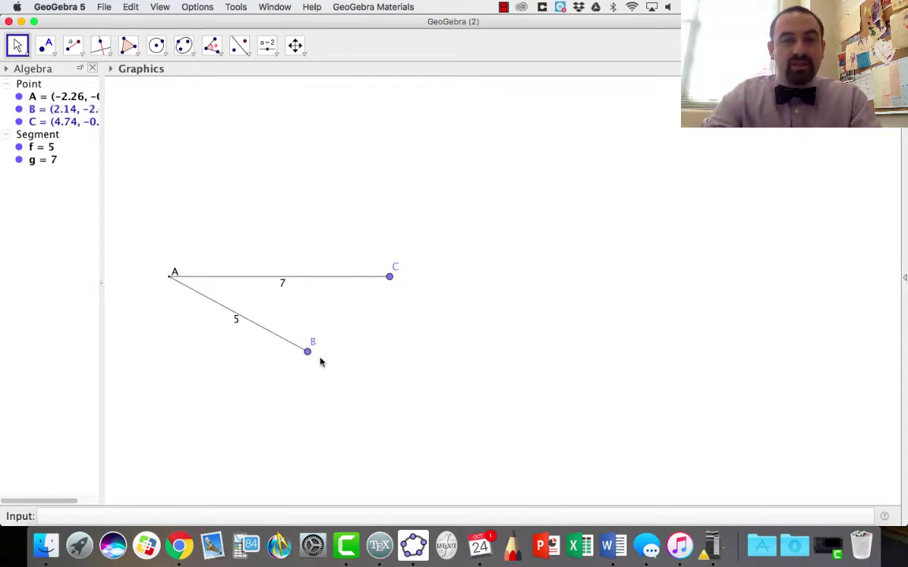
click(307, 358)
drag(308, 358, 321, 380)
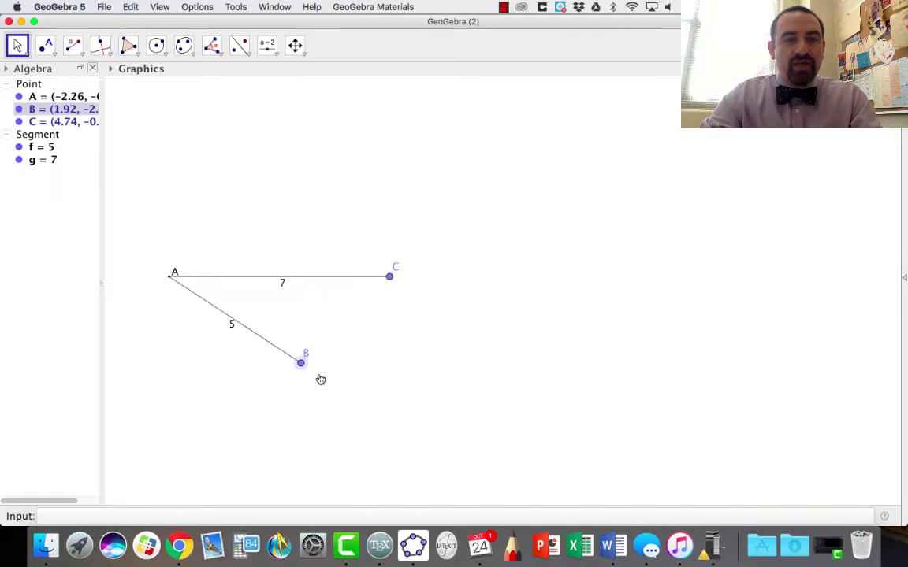
click(84, 54)
click(91, 94)
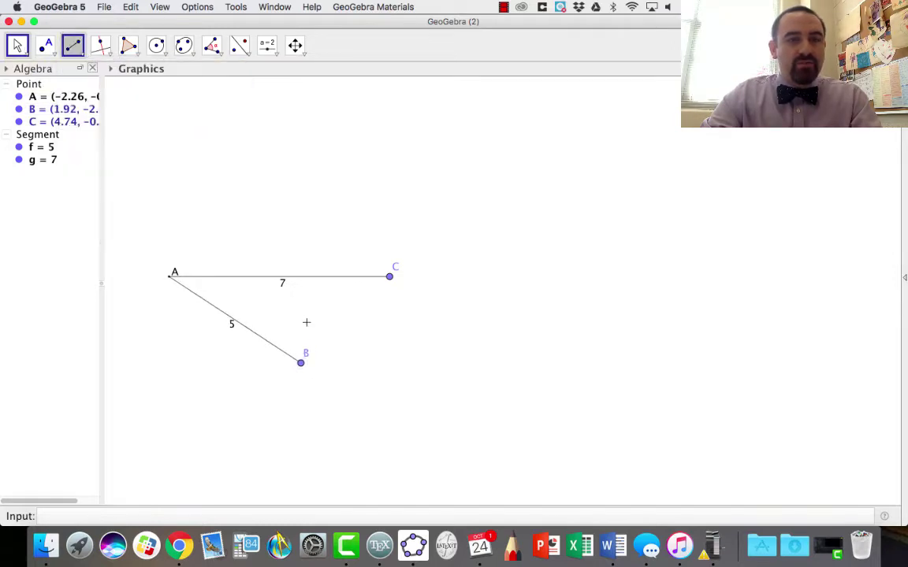
click(301, 363)
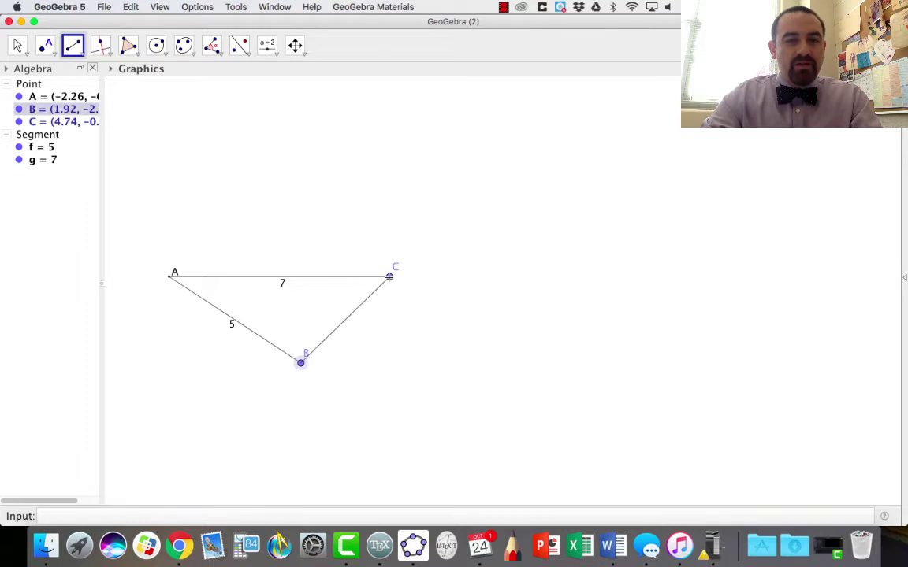
click(389, 277)
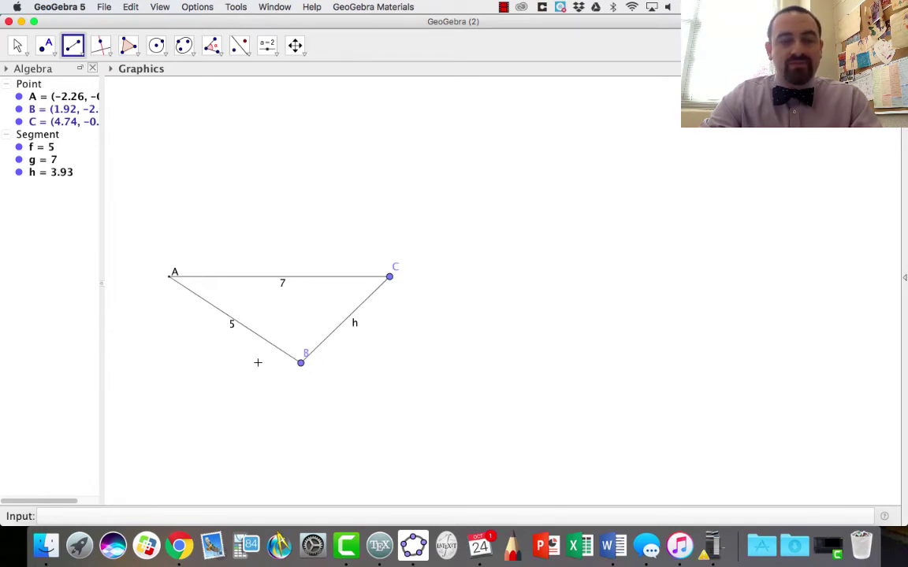
key(super+z)
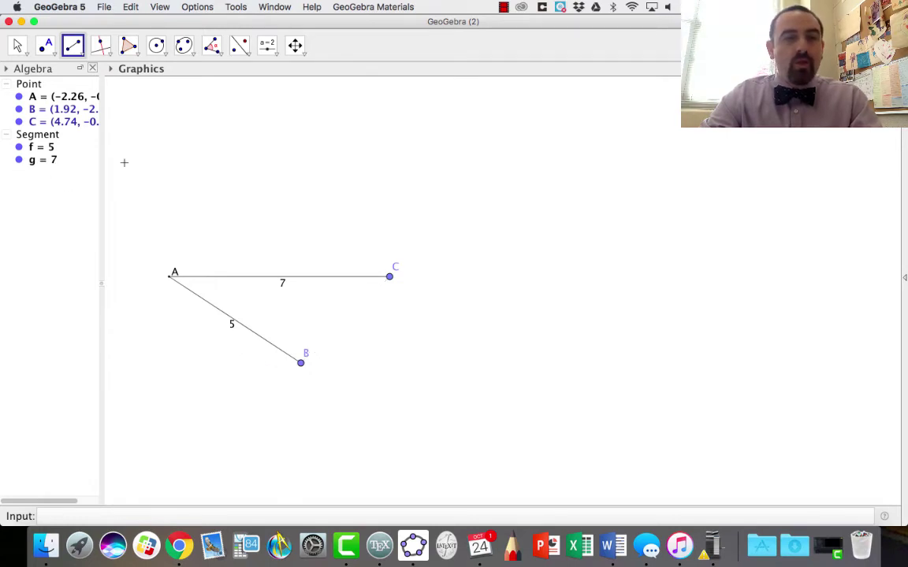
click(301, 363)
click(157, 419)
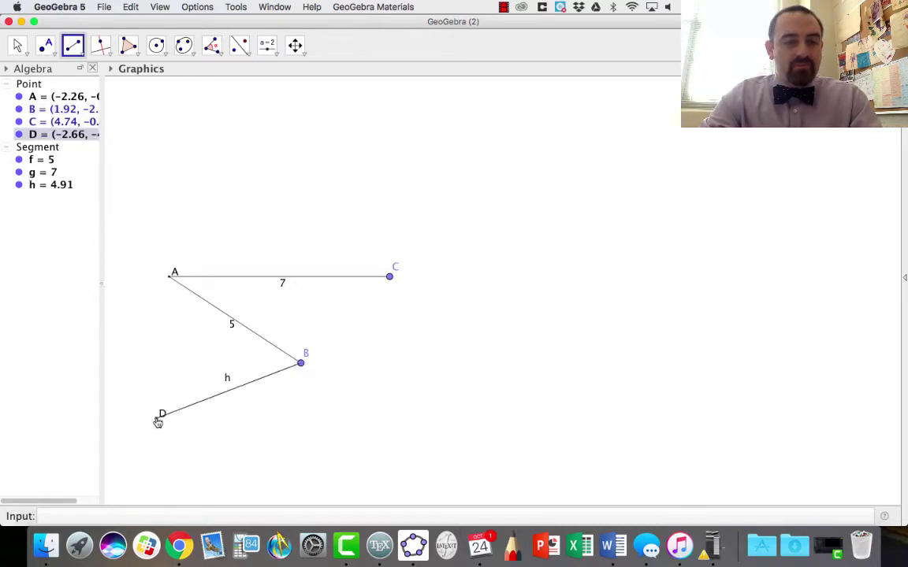
key(super+z)
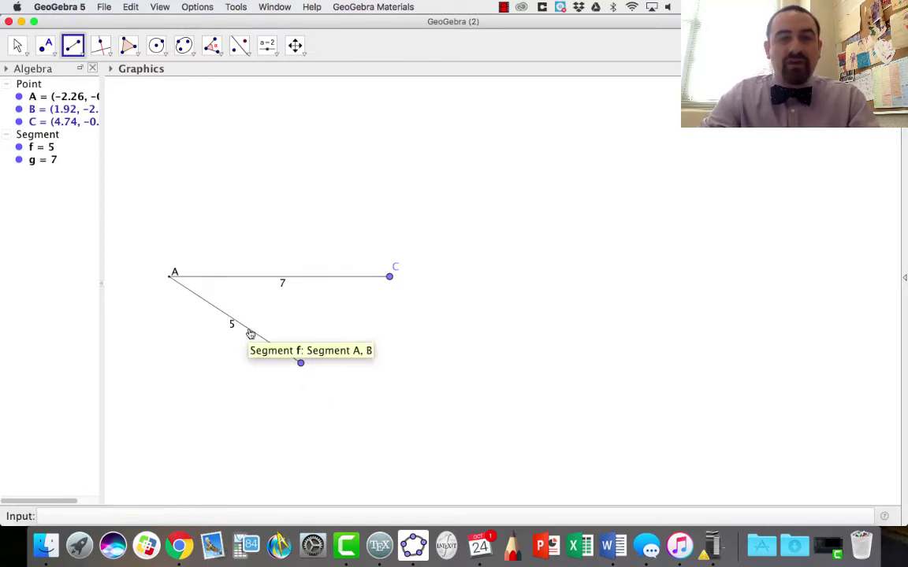
Step: Add a segment of given length 14 from point B to a new point D
click(78, 52)
click(93, 115)
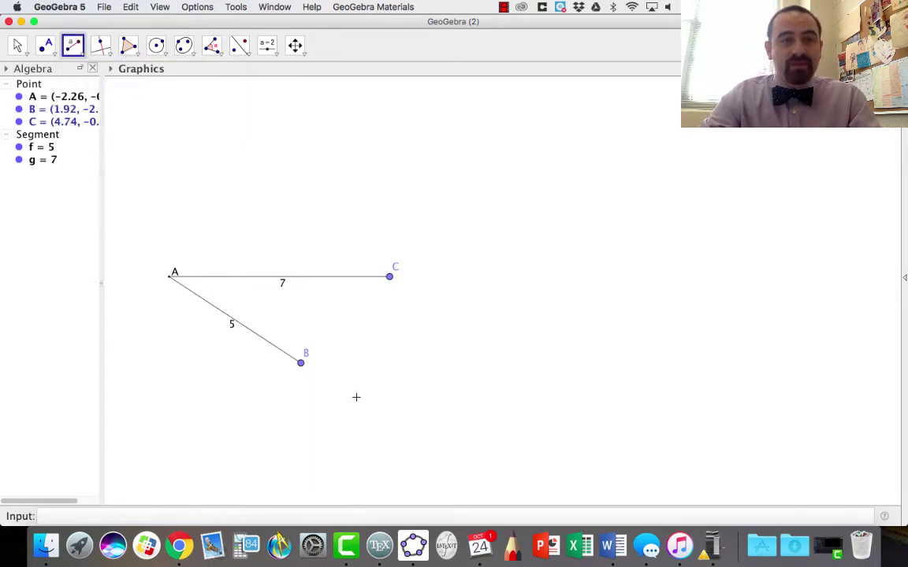
click(300, 364)
text(14)
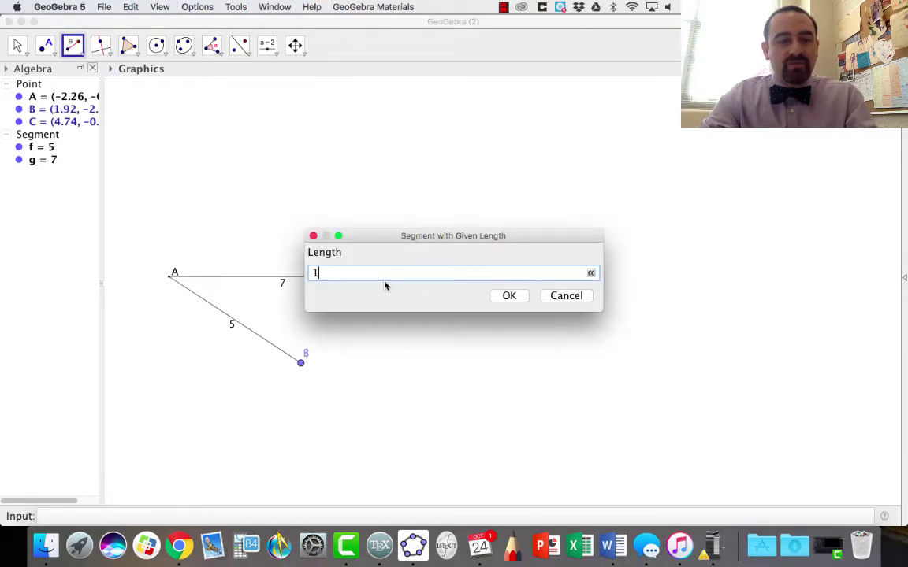
click(511, 299)
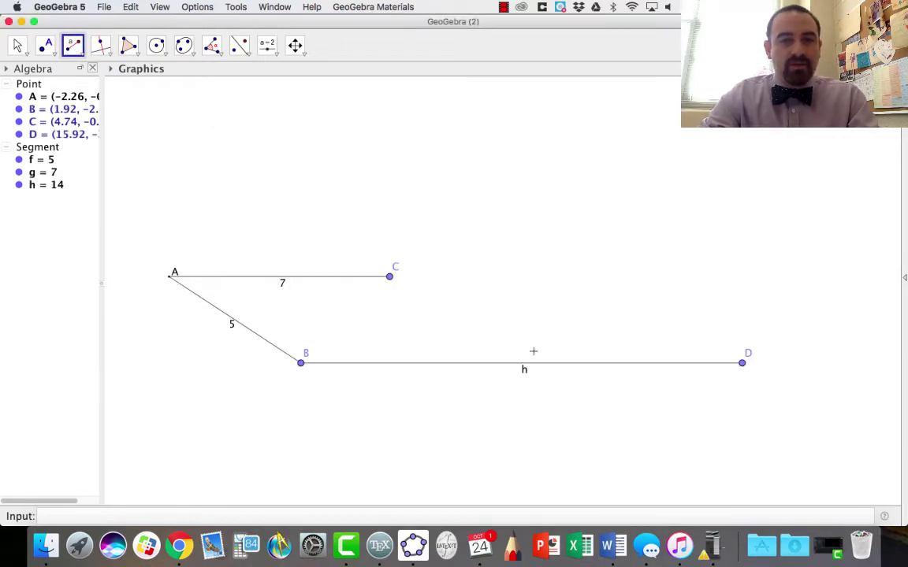
Step: Set segment h's Show Label option to Value in Object Properties
right_click(533, 368)
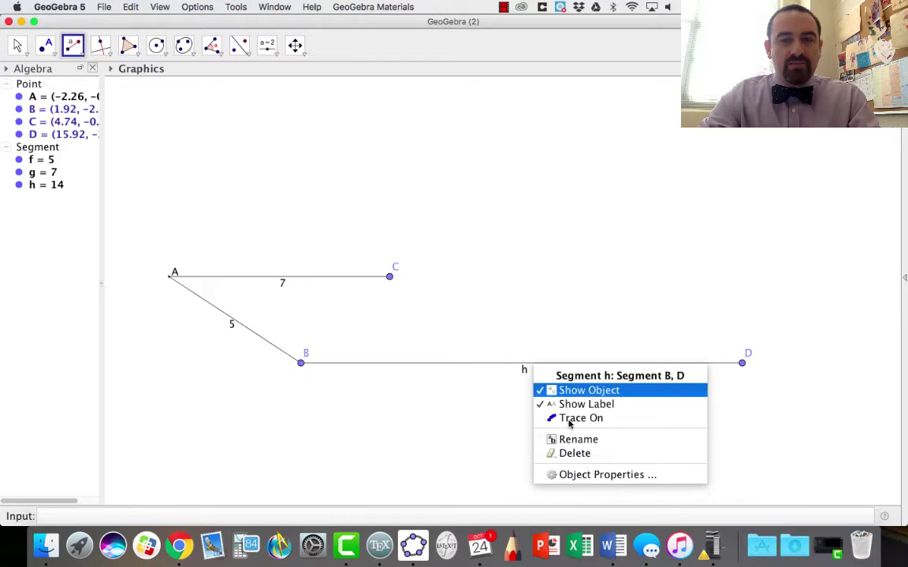
click(569, 476)
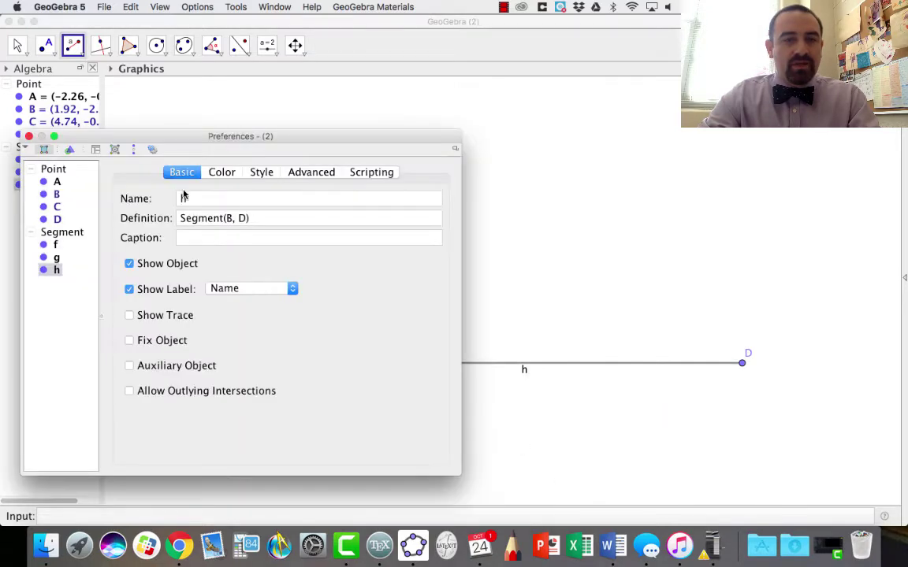
click(236, 289)
key(Down)
key(Down)
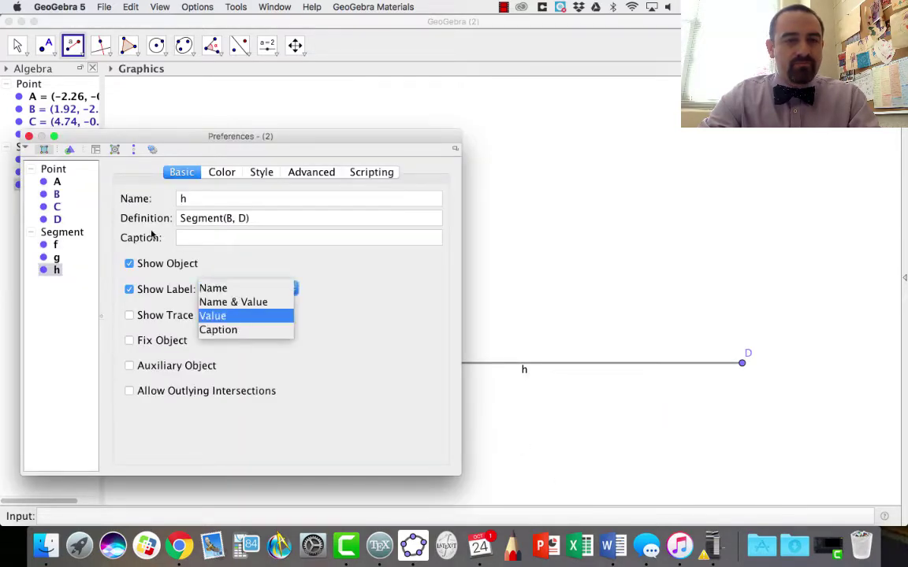
key(Return)
click(28, 137)
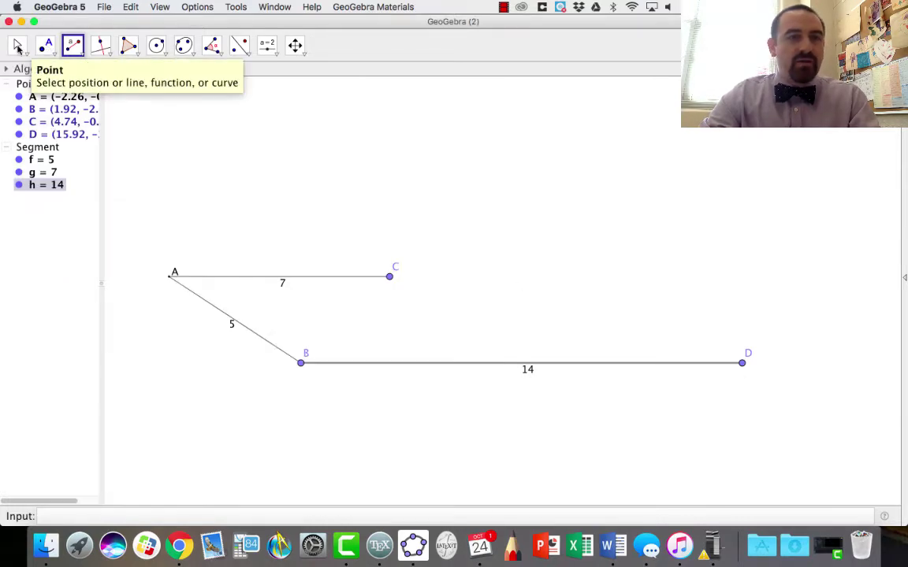
Step: Swing points C and D upward around A and B, repositioning the figure to join sides
key(Escape)
drag(395, 272, 331, 160)
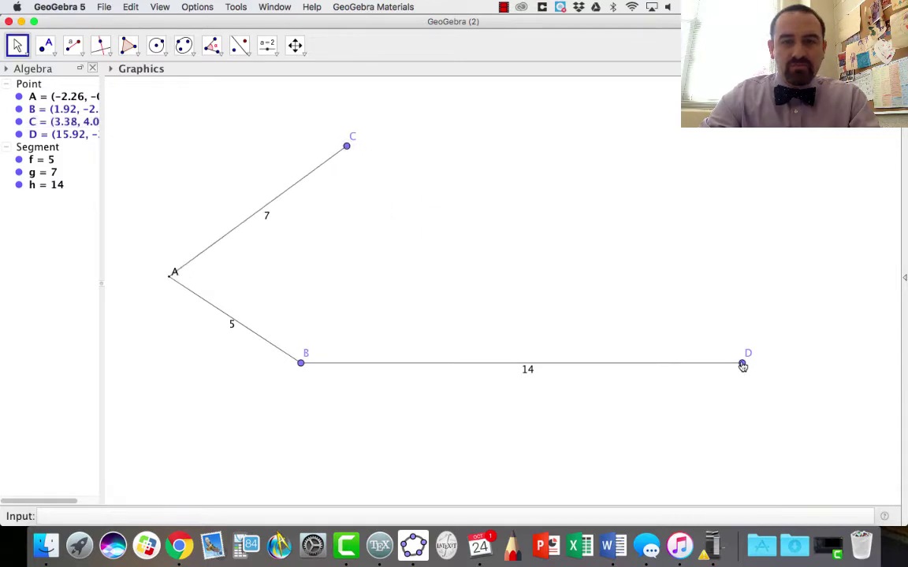
drag(742, 364, 406, 171)
click(317, 199)
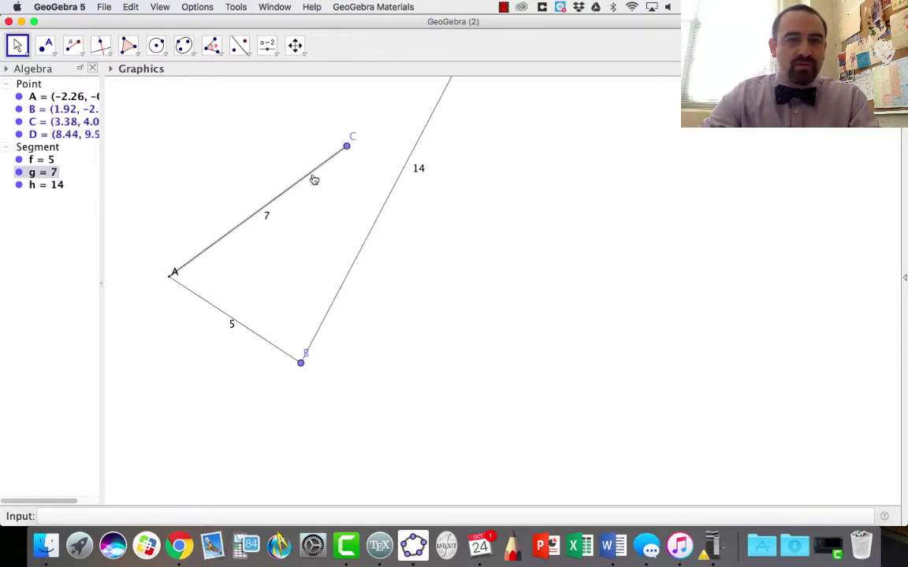
mouse_move(230, 321)
mouse_down()
mouse_move(215, 351)
mouse_move(240, 326)
mouse_up()
drag(166, 276, 119, 413)
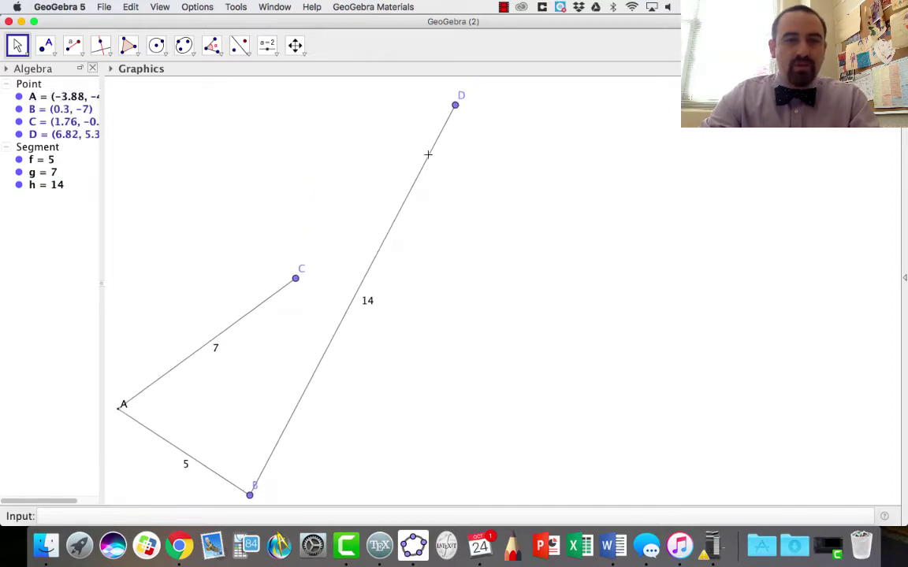
click(295, 277)
drag(296, 278, 293, 275)
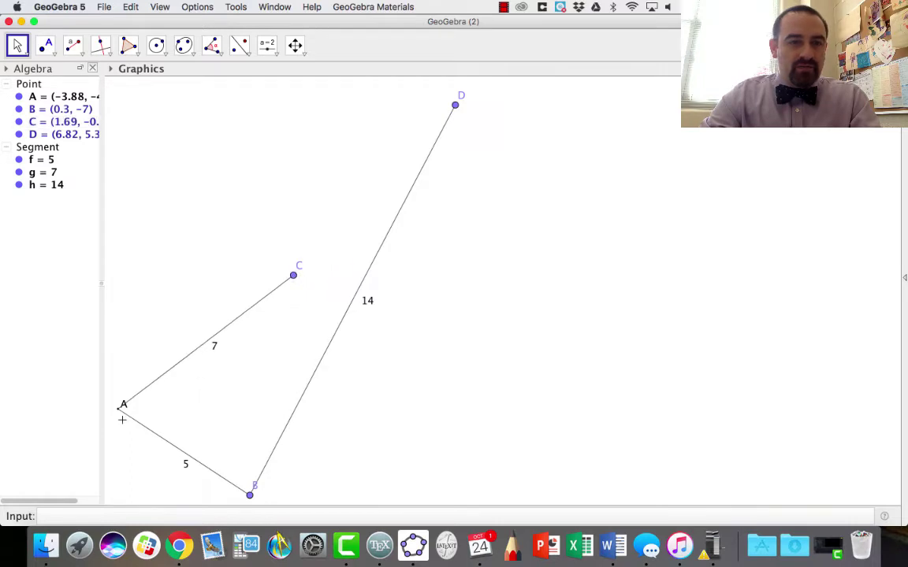
mouse_move(119, 413)
mouse_down()
mouse_move(171, 375)
mouse_move(110, 411)
mouse_up()
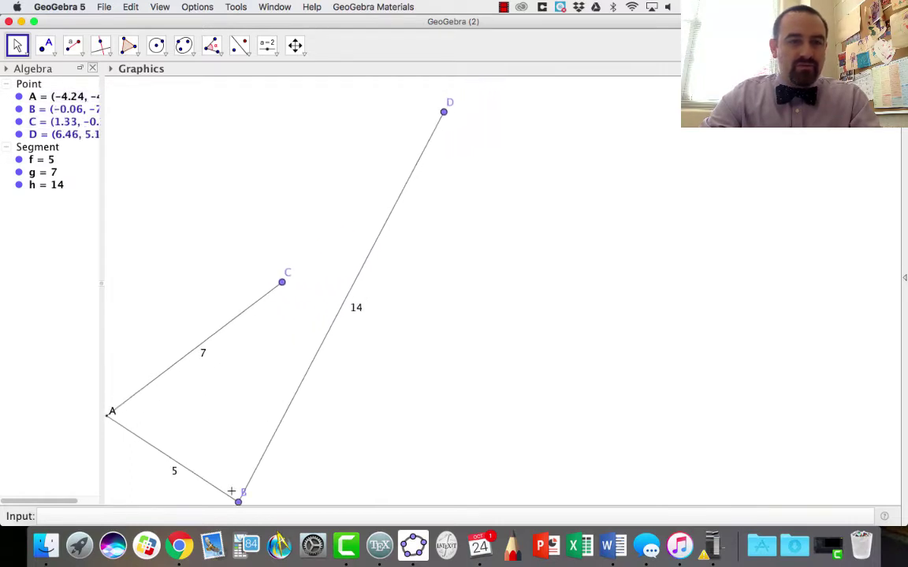
drag(237, 504, 162, 542)
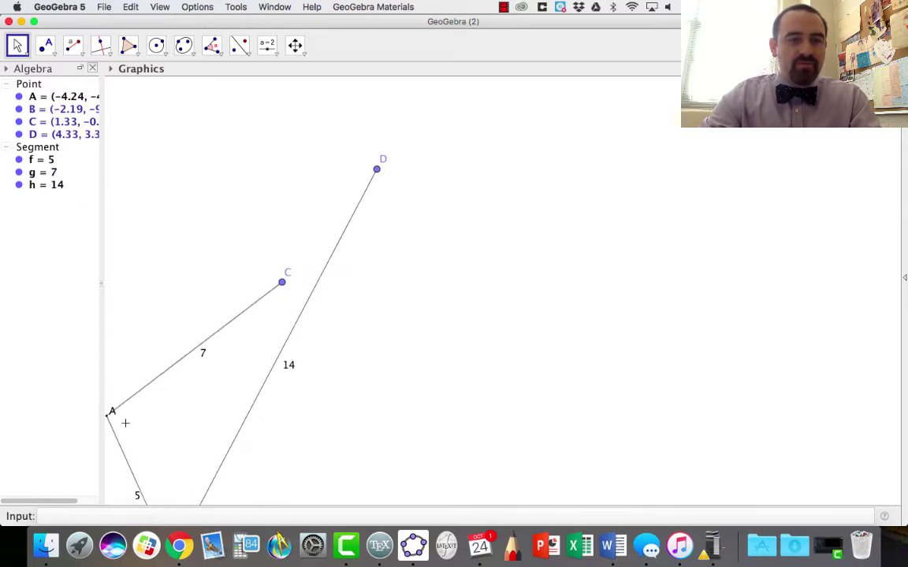
drag(110, 420, 167, 325)
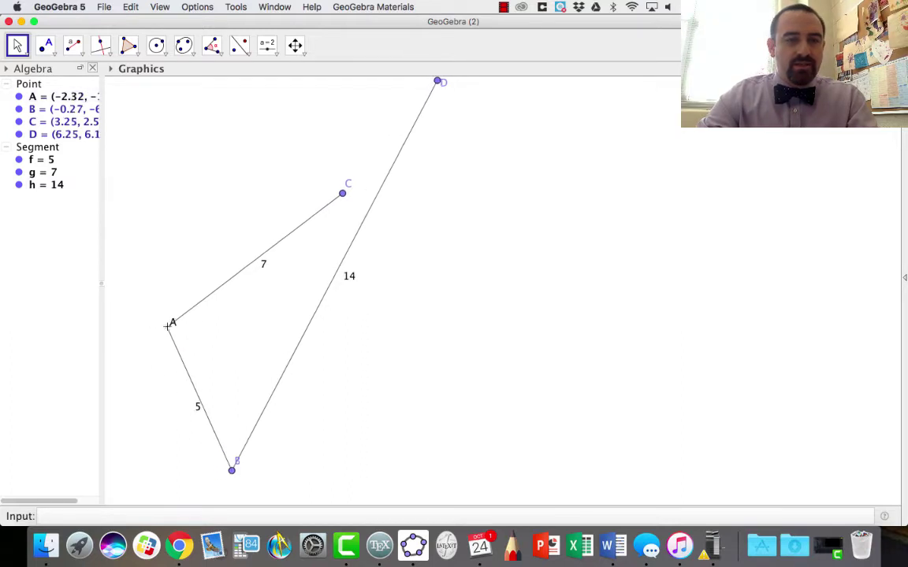
Step: Swing C further left and D above B, tilting the 14 segment toward C
drag(345, 197, 207, 172)
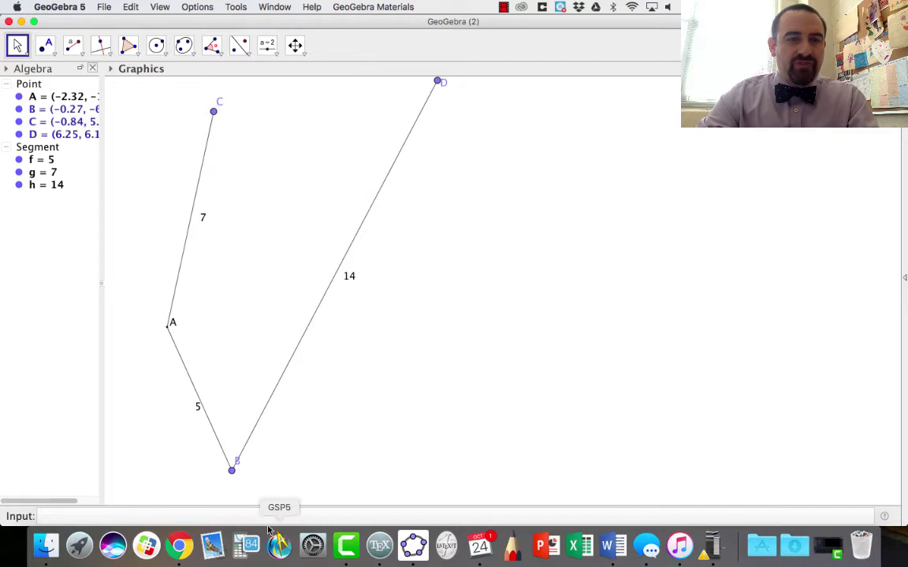
click(221, 448)
click(232, 471)
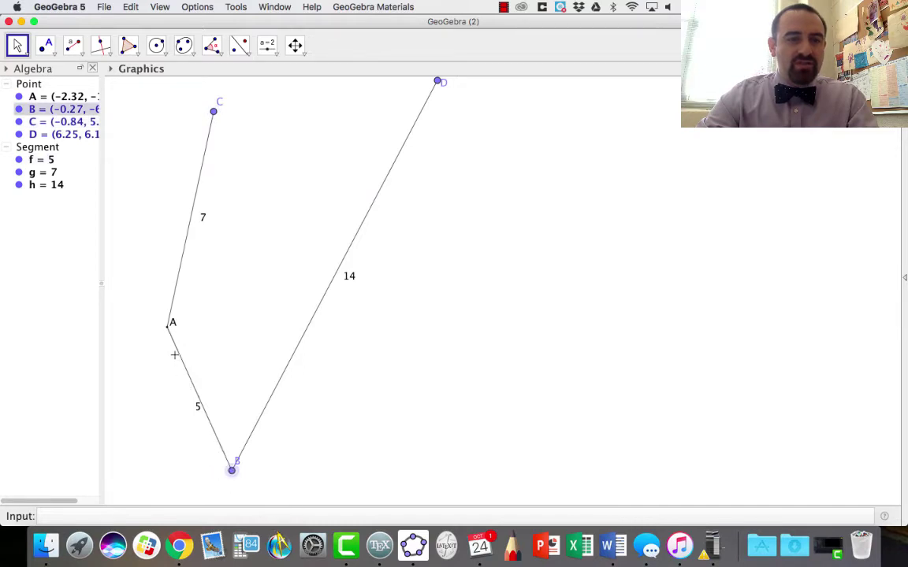
drag(161, 329, 161, 359)
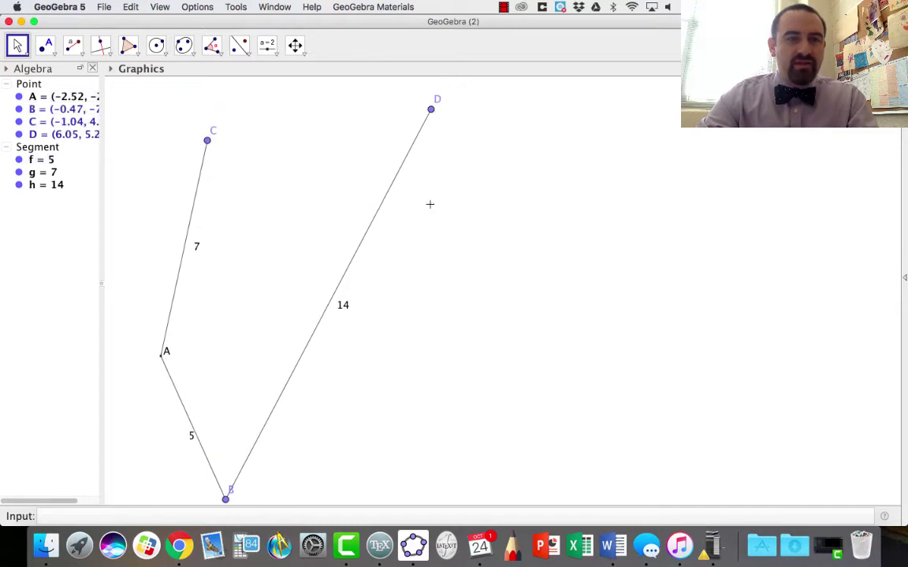
mouse_move(436, 116)
mouse_down()
mouse_move(370, 107)
mouse_move(218, 135)
mouse_move(245, 142)
mouse_move(433, 110)
mouse_up()
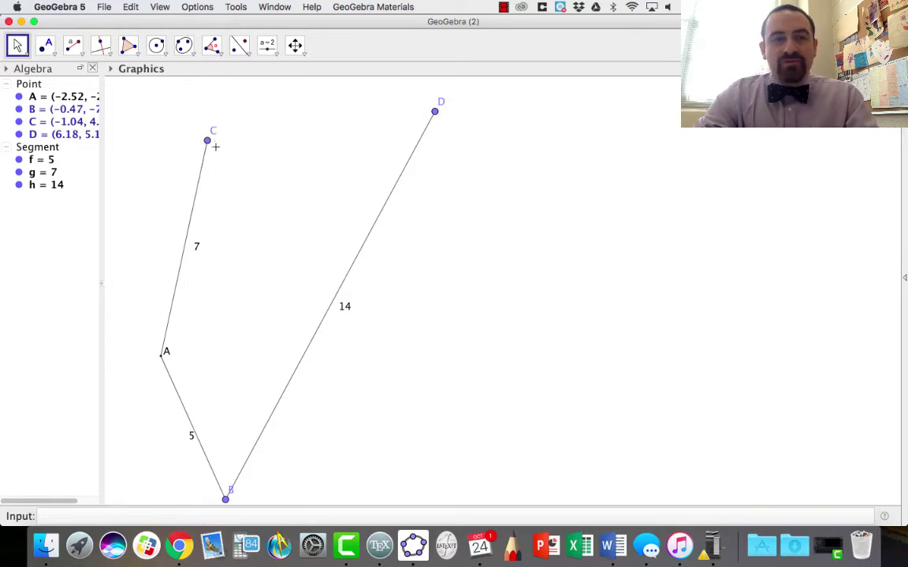
drag(207, 145, 132, 137)
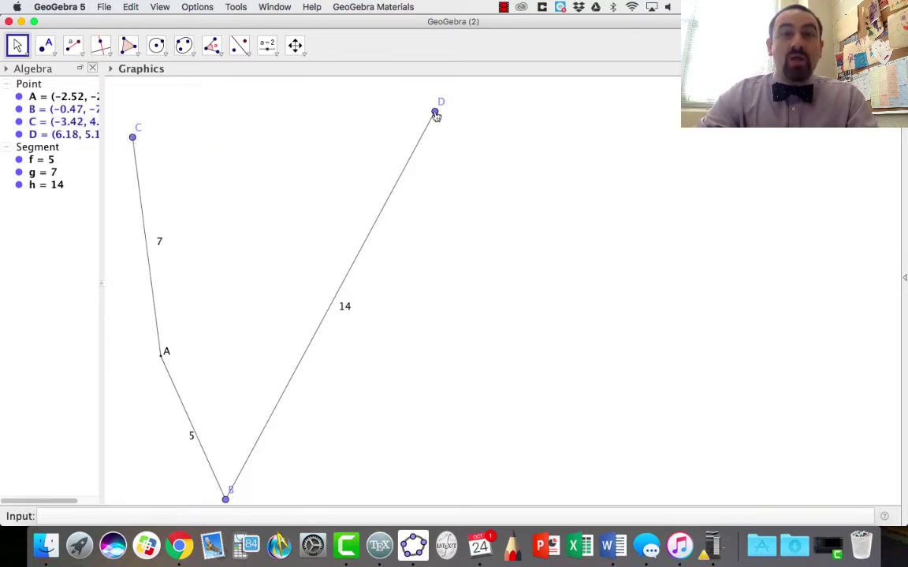
drag(436, 114, 230, 79)
drag(165, 113, 433, 209)
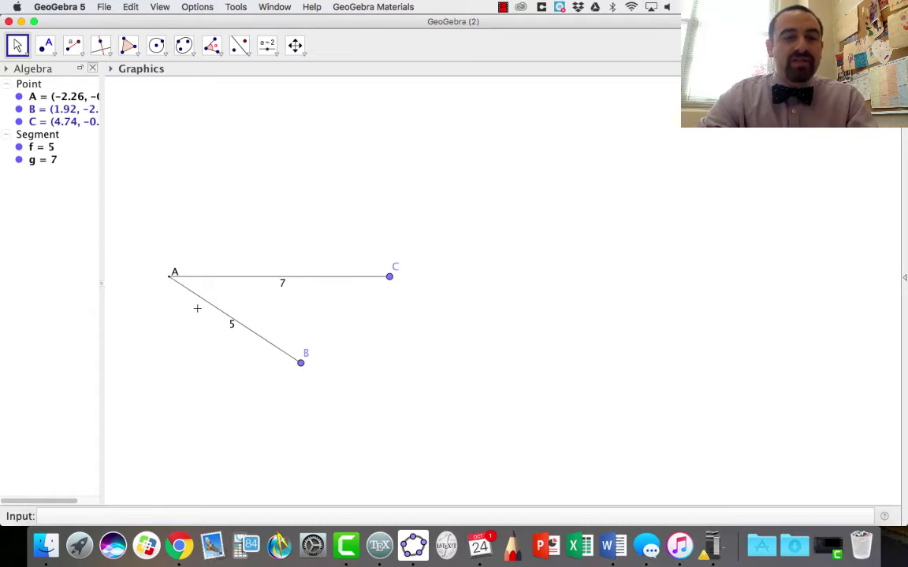
Step: Add a segment of given length 2 from point B to a new point D
click(83, 53)
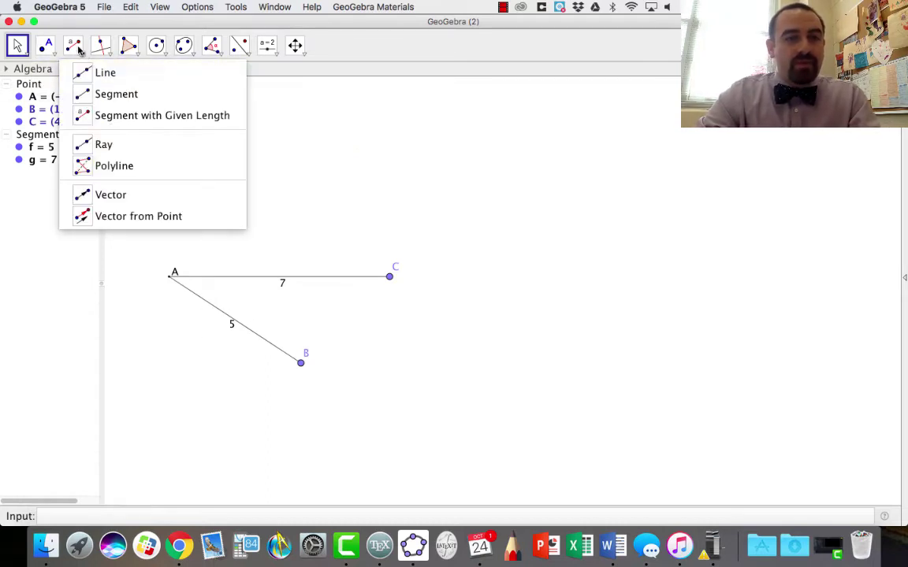
click(101, 117)
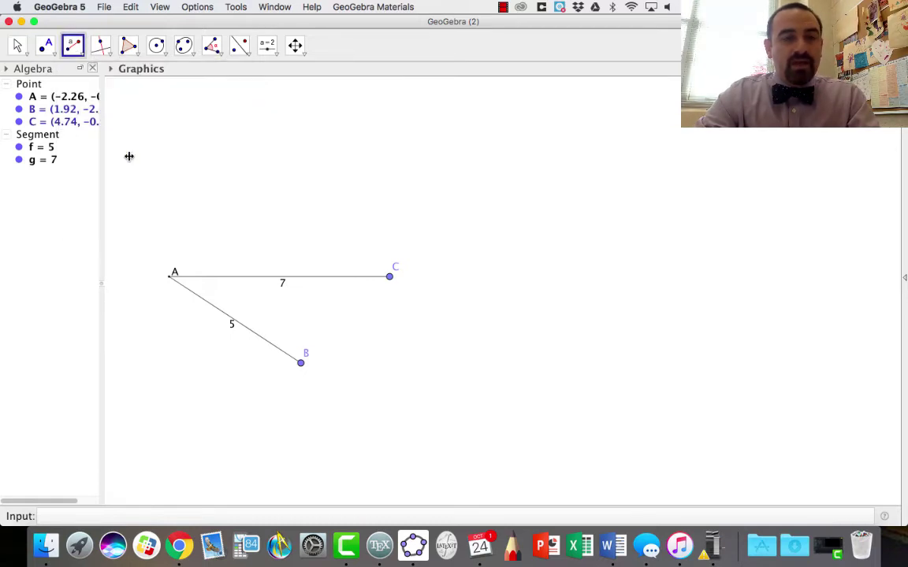
click(301, 362)
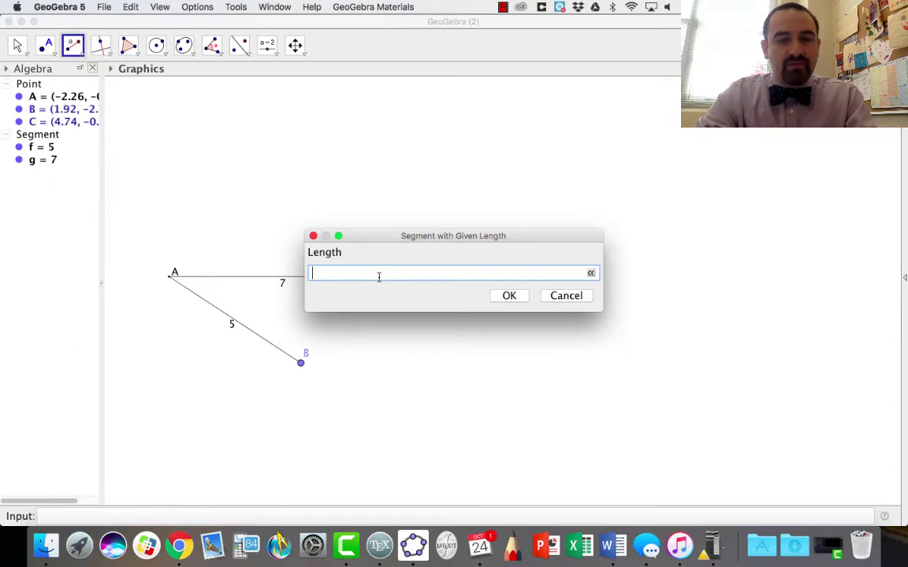
text(2)
click(509, 297)
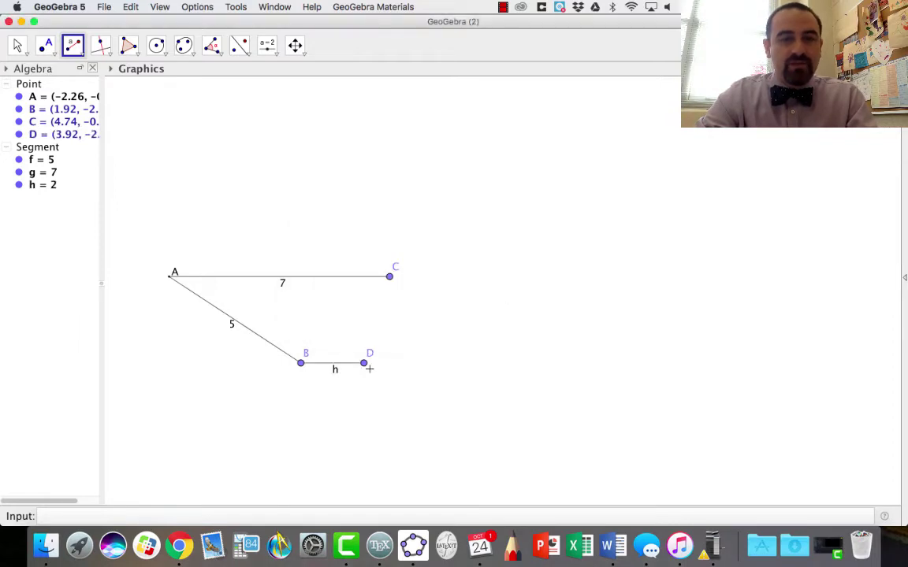
Step: Bring points C and D close together with the Move tool, without them meeting
click(46, 47)
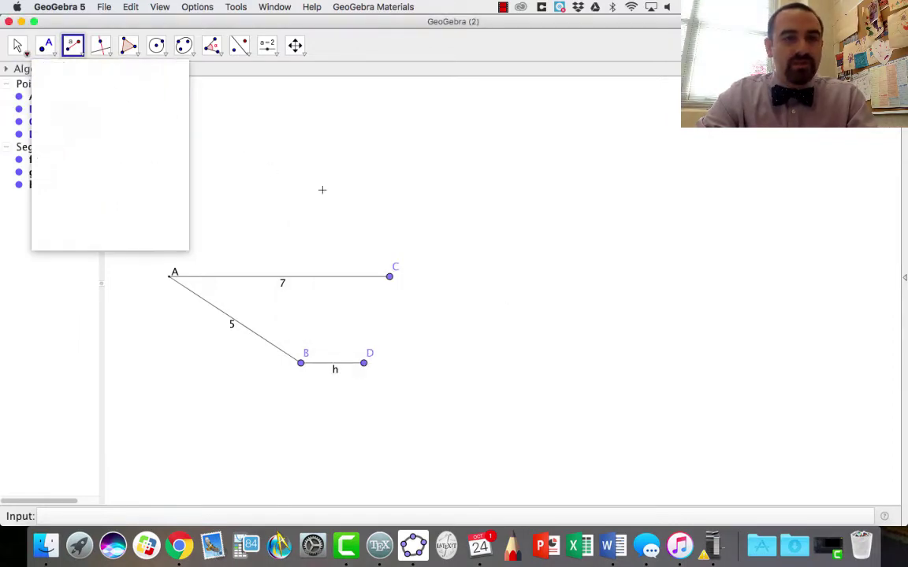
click(16, 47)
drag(392, 278, 369, 361)
click(379, 341)
click(363, 349)
click(378, 349)
click(365, 354)
click(347, 362)
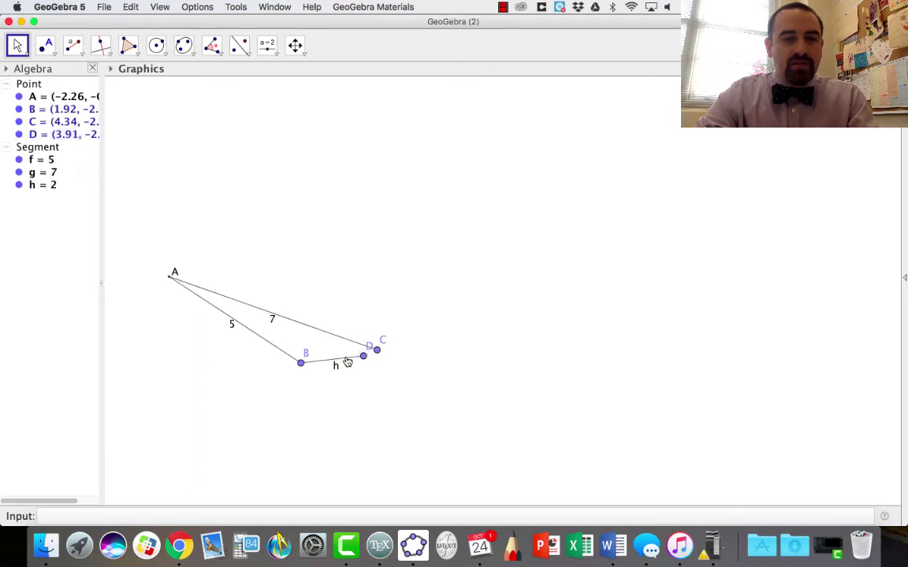
Step: Set segment h's label to show its value, 2, in Object Properties
double_click(347, 363)
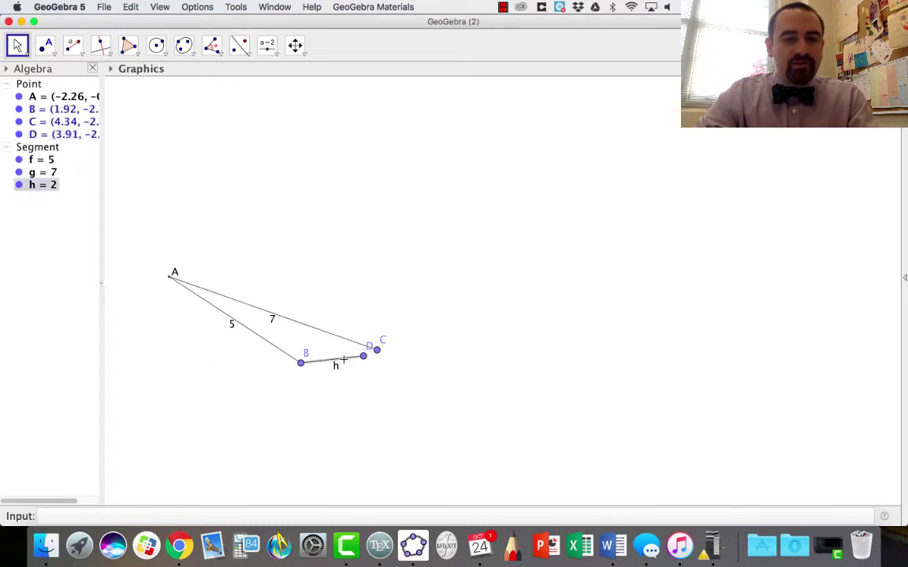
click(360, 296)
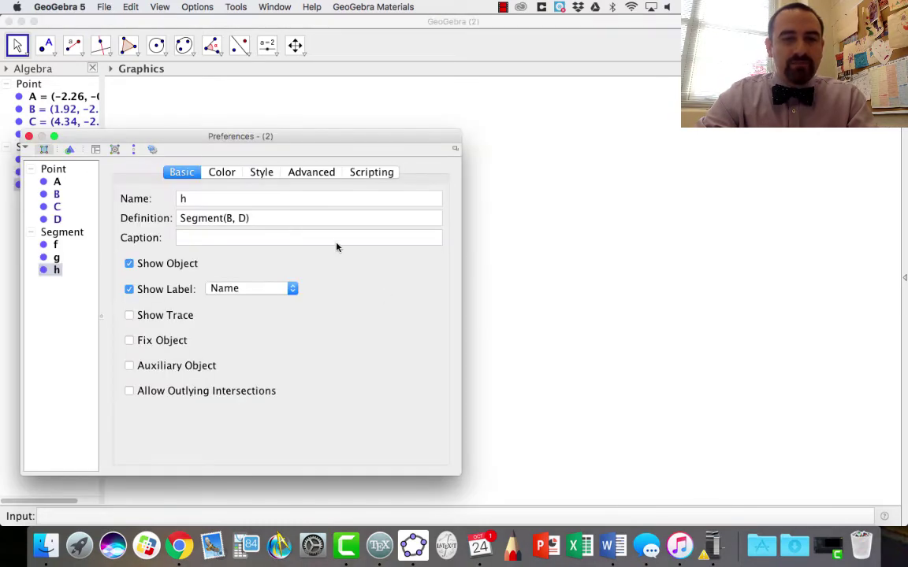
click(207, 288)
click(226, 316)
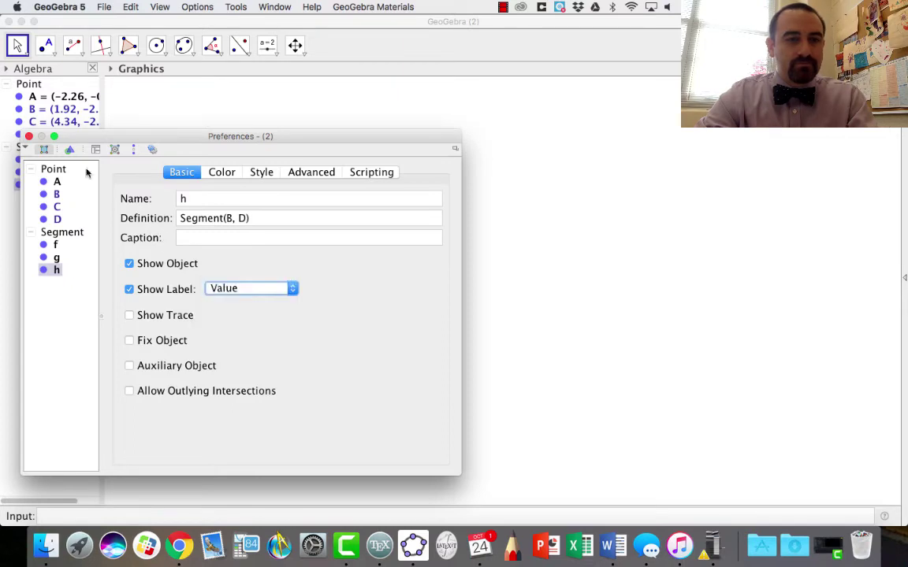
click(29, 136)
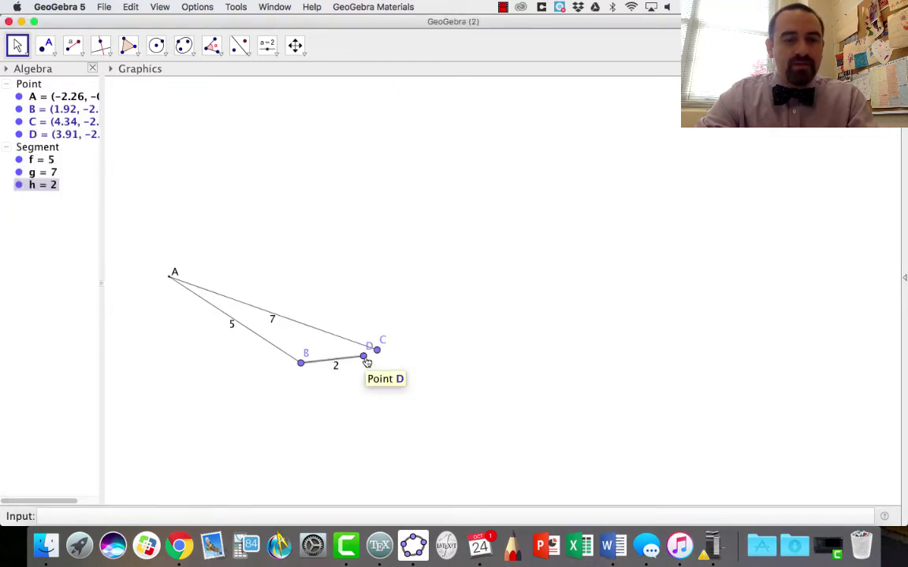
Step: Swing point D into line with side AB and undo the last move of C
mouse_move(364, 360)
mouse_down()
mouse_move(370, 380)
mouse_move(370, 367)
mouse_move(362, 388)
mouse_move(377, 352)
mouse_move(361, 386)
mouse_move(364, 379)
mouse_up()
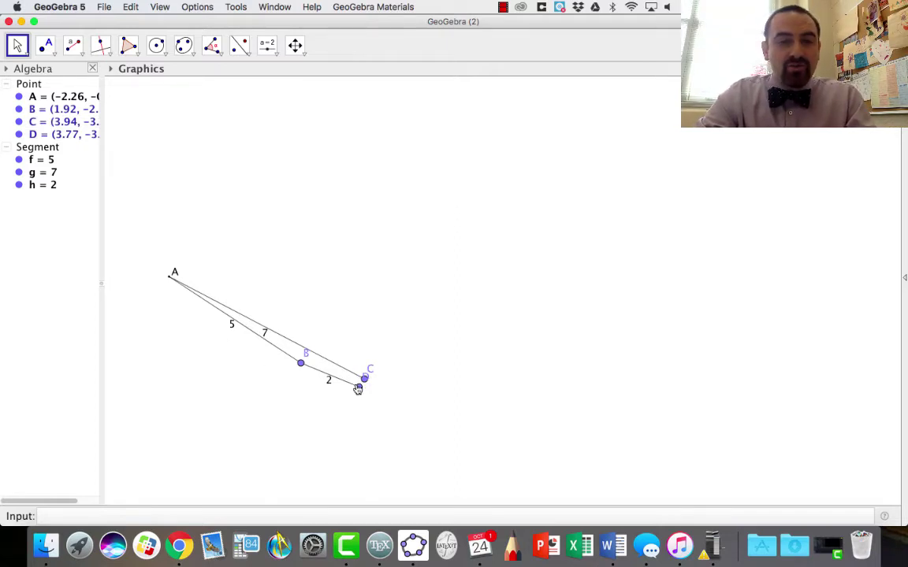
mouse_move(356, 387)
mouse_down()
mouse_move(356, 403)
mouse_move(363, 379)
mouse_move(354, 402)
mouse_up()
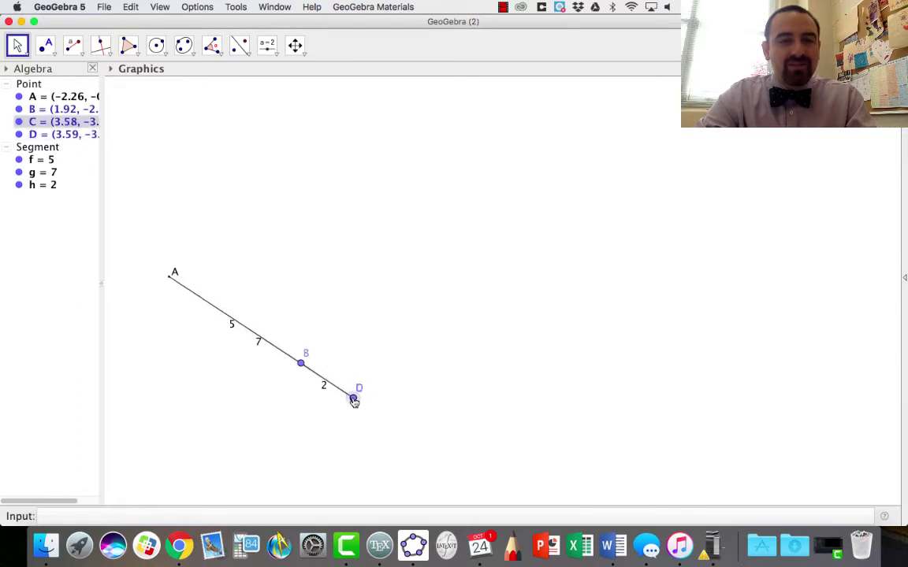
key(super+z)
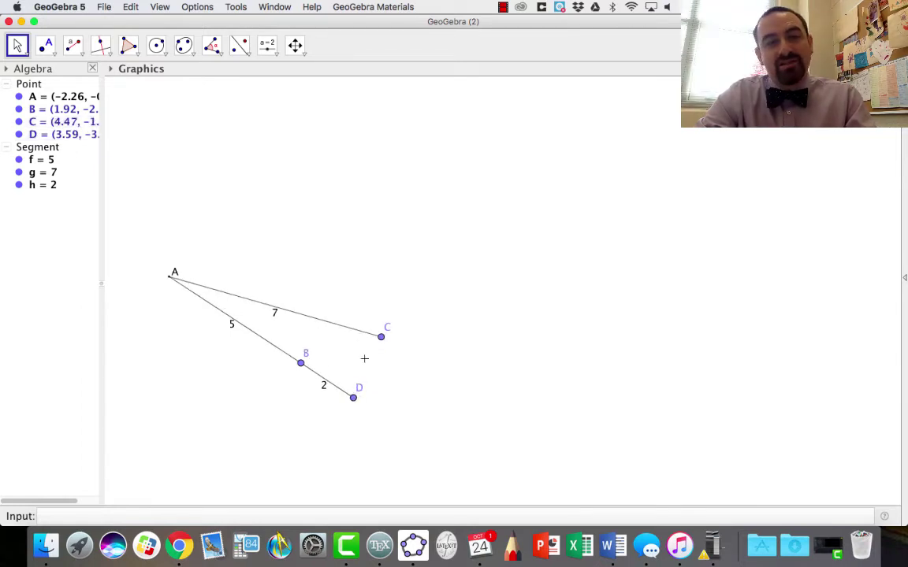
Step: Delete the 2-long segment h and its endpoint D
double_click(340, 392)
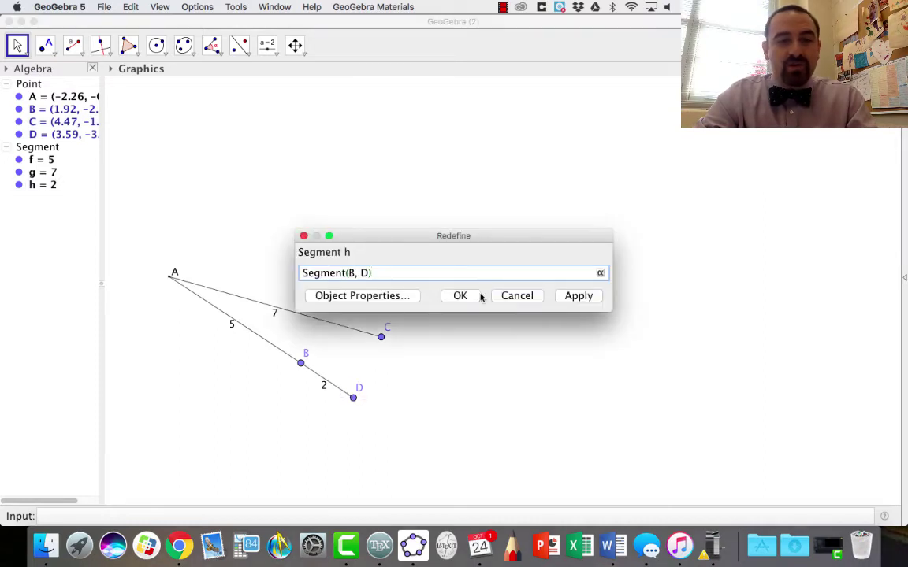
click(304, 236)
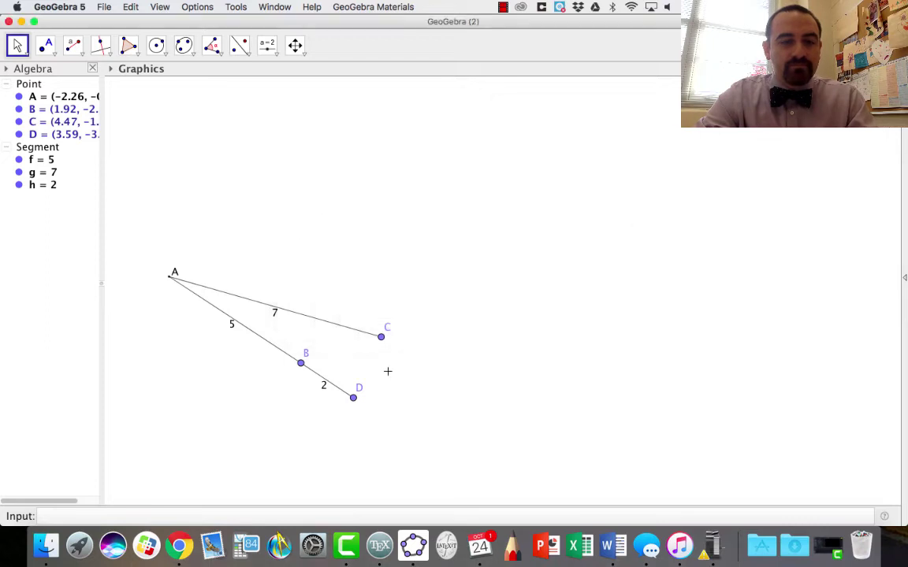
click(324, 384)
key(Delete)
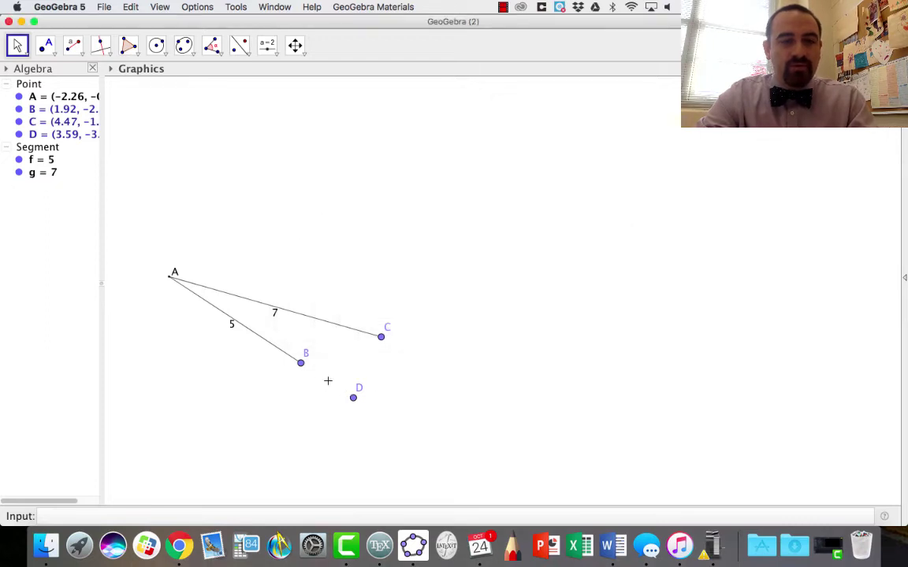
click(355, 399)
key(Delete)
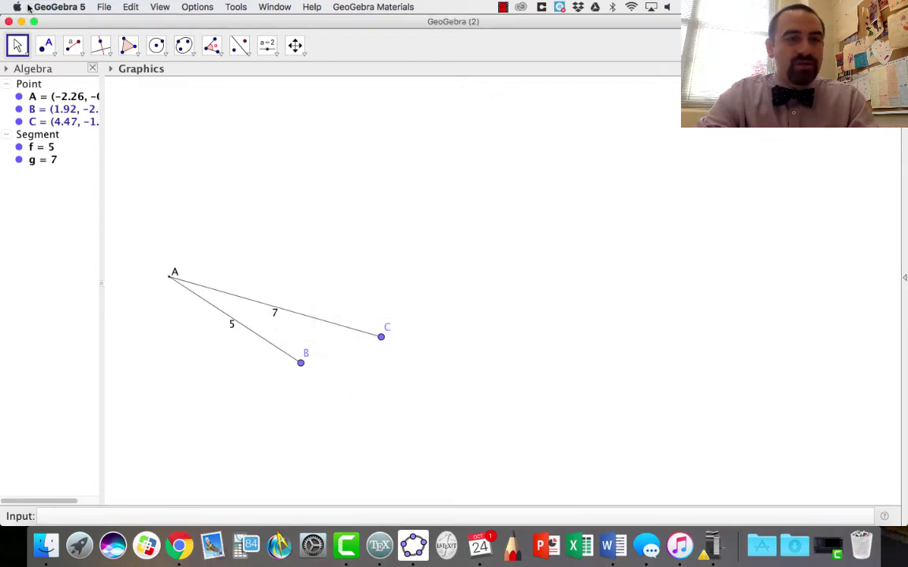
Step: Create a new segment h of given length 1 from point B to D
click(71, 49)
click(71, 49)
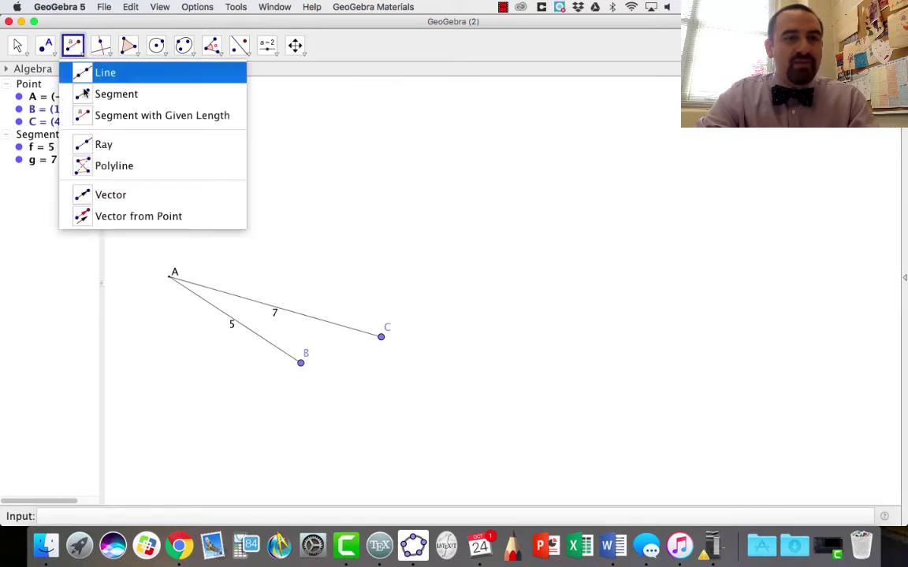
click(301, 363)
text(1)
click(509, 295)
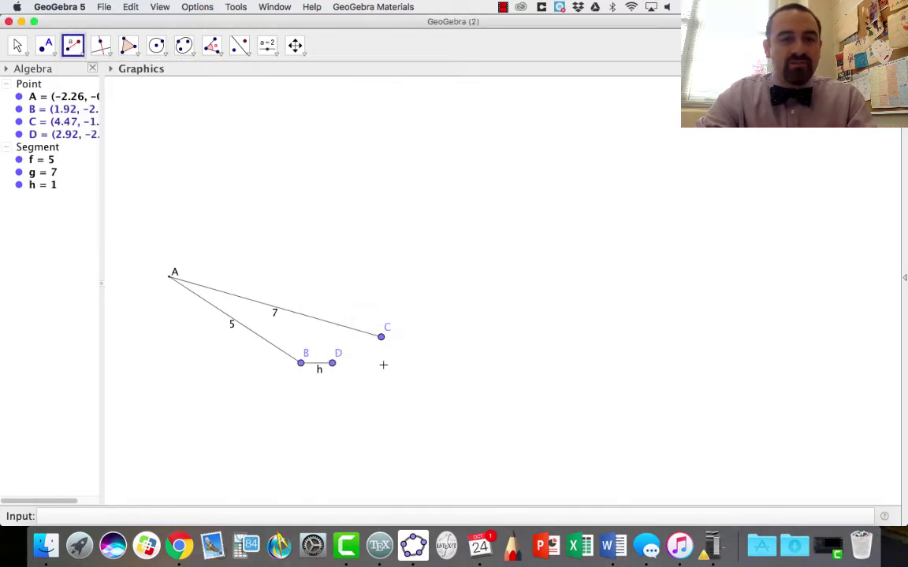
click(333, 366)
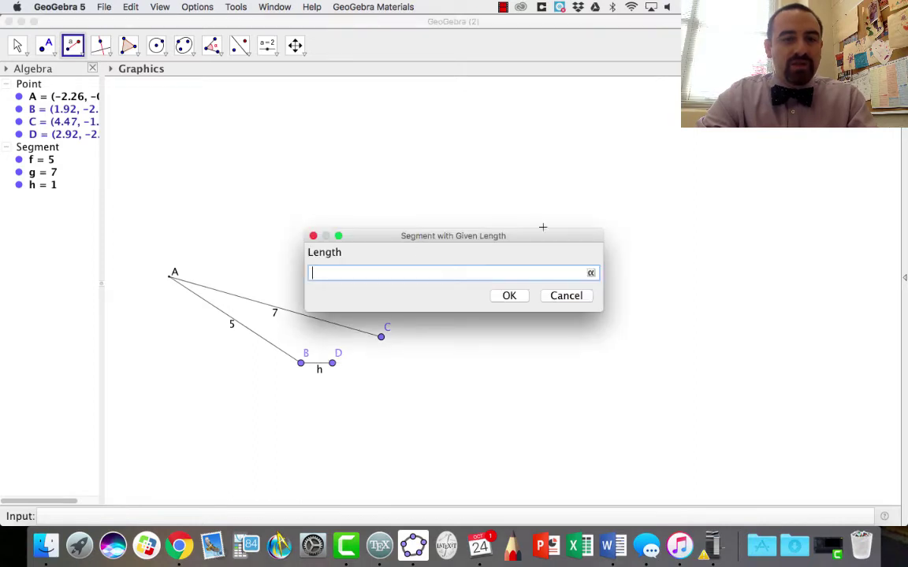
click(565, 297)
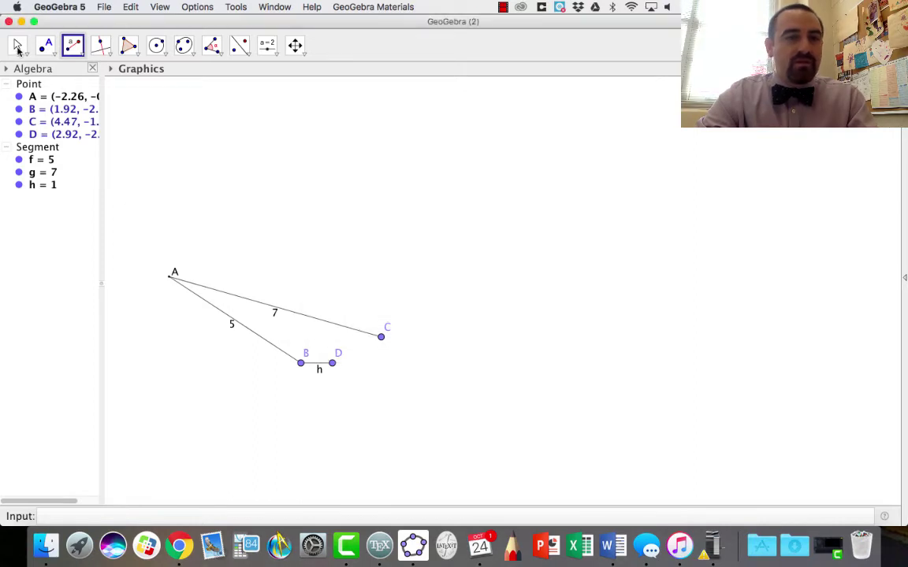
click(19, 49)
Step: Drag points D and C to test whether sides 5, 7 and 1 can meet
mouse_move(335, 371)
mouse_down()
mouse_move(331, 365)
mouse_move(324, 404)
mouse_move(335, 370)
mouse_up()
drag(382, 340, 370, 366)
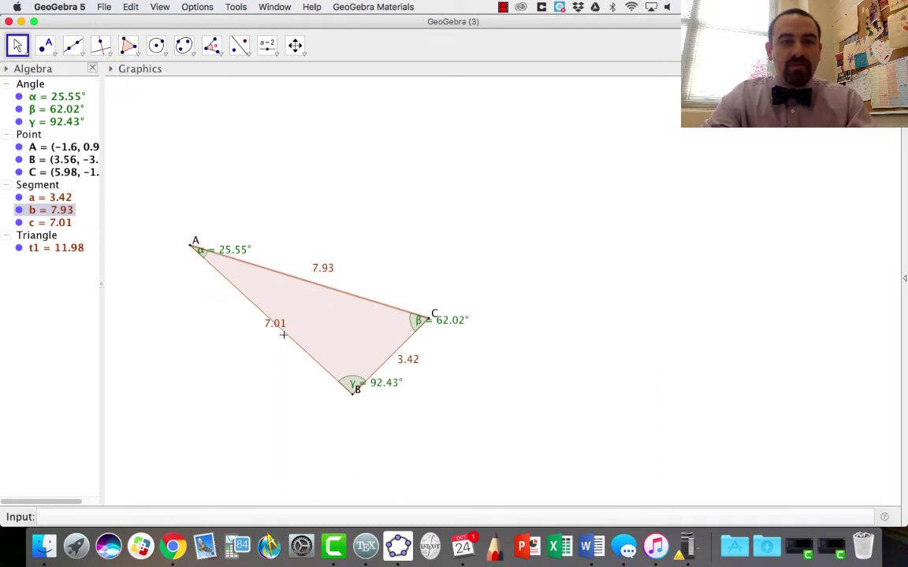
Step: Move the α and β angle labels inside triangle ABC, then drag vertices C and B to reshape it
drag(264, 334, 251, 337)
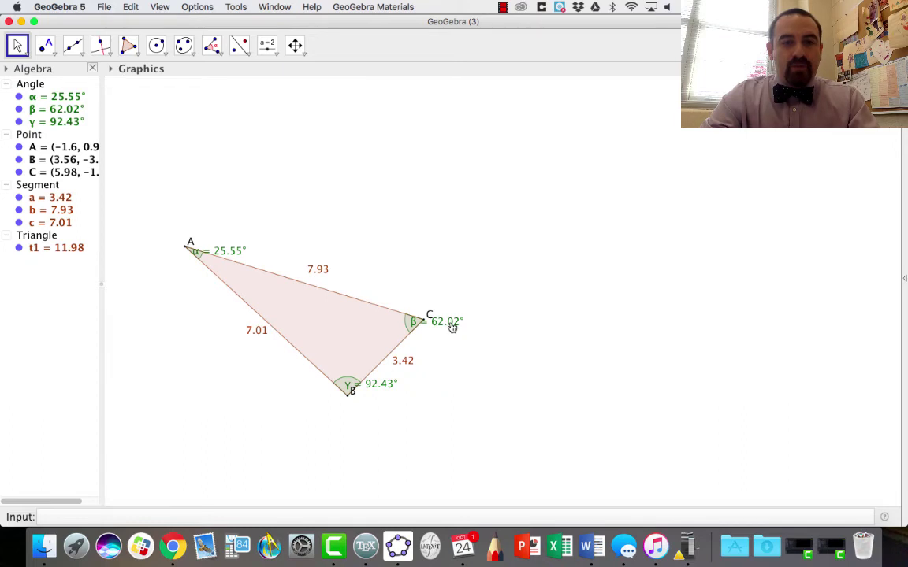
drag(452, 328, 394, 332)
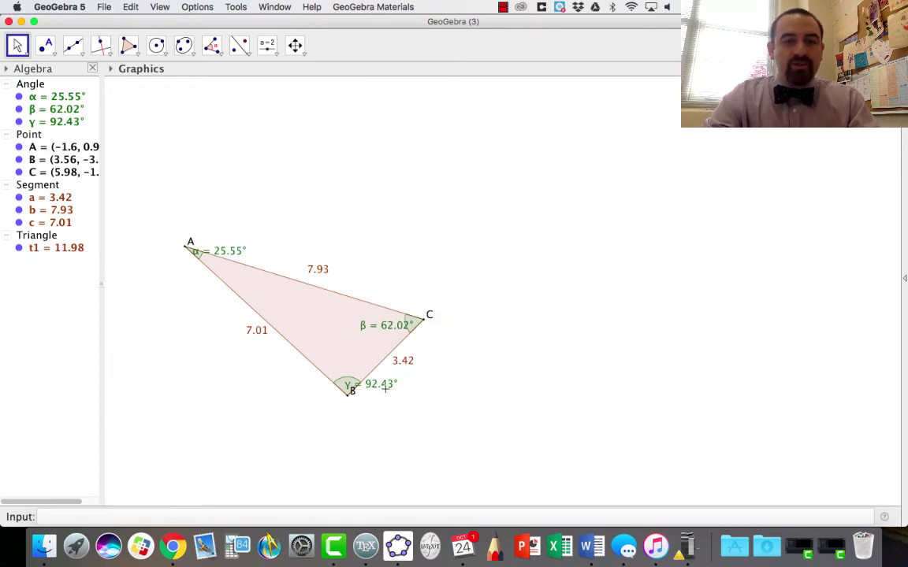
mouse_move(385, 389)
mouse_down()
mouse_move(367, 373)
mouse_move(383, 387)
mouse_up()
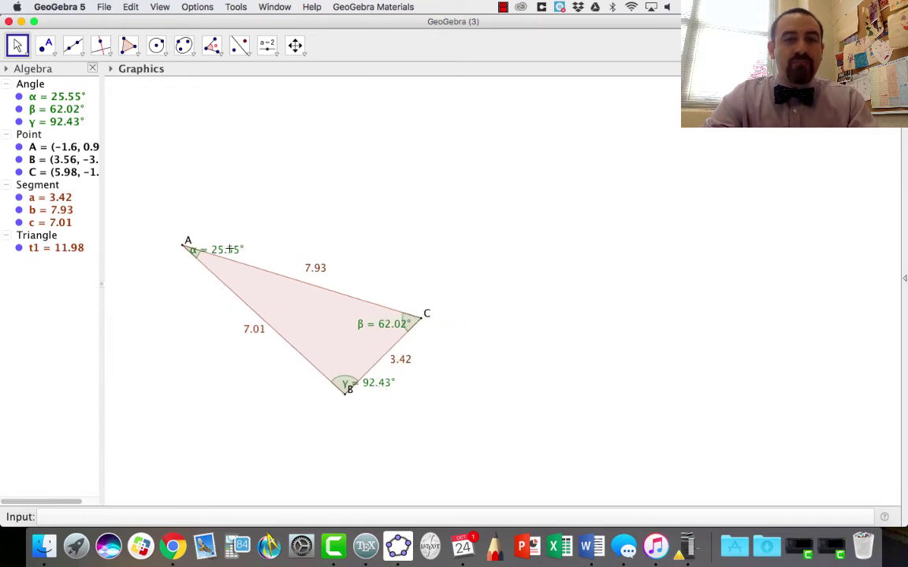
drag(228, 249, 234, 266)
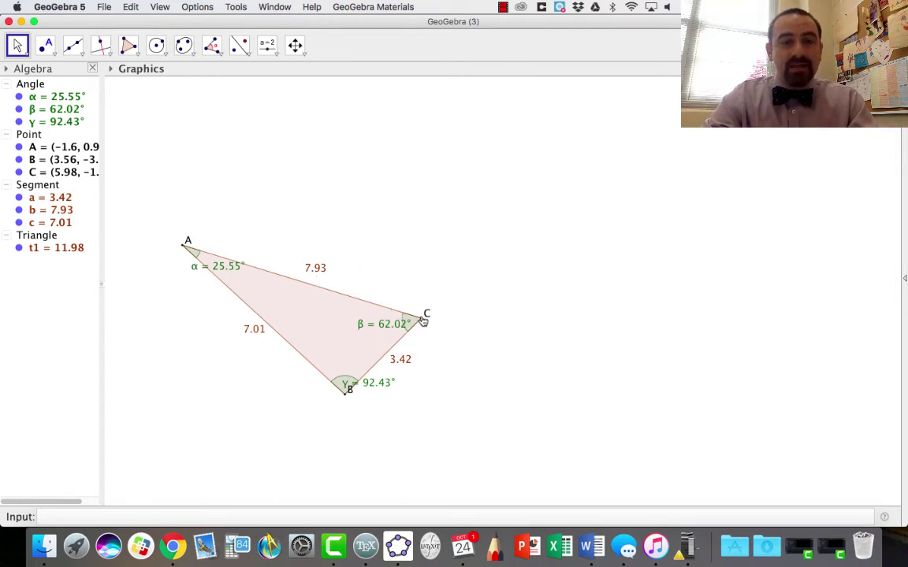
drag(421, 317, 454, 254)
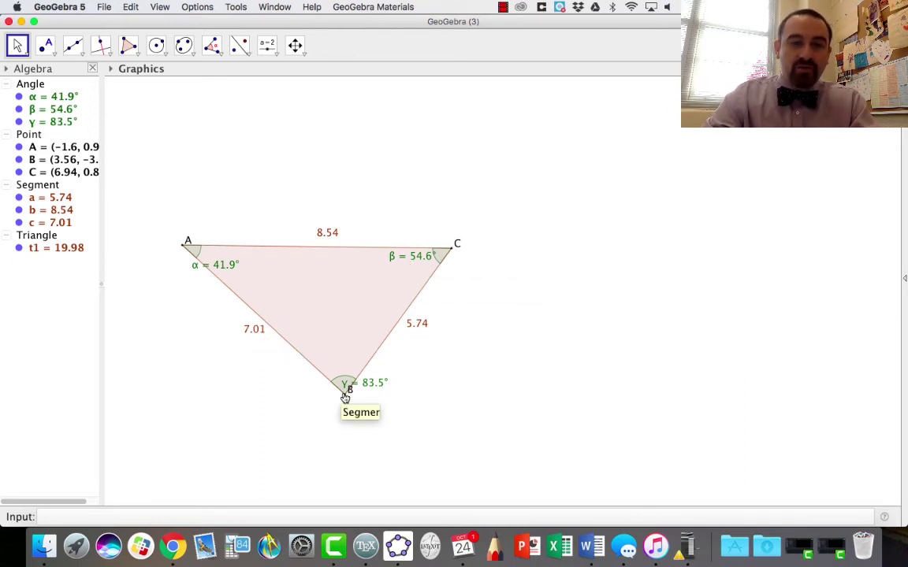
drag(343, 394, 301, 375)
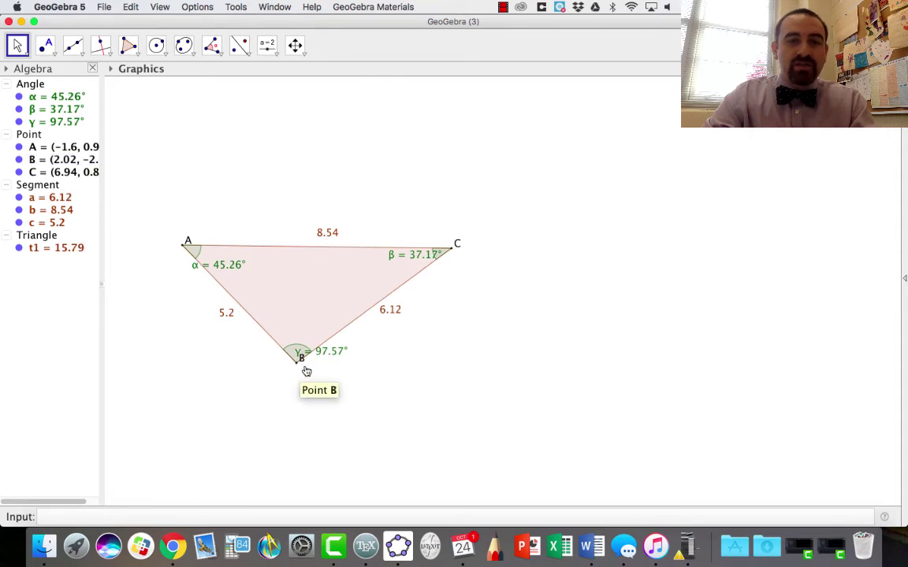